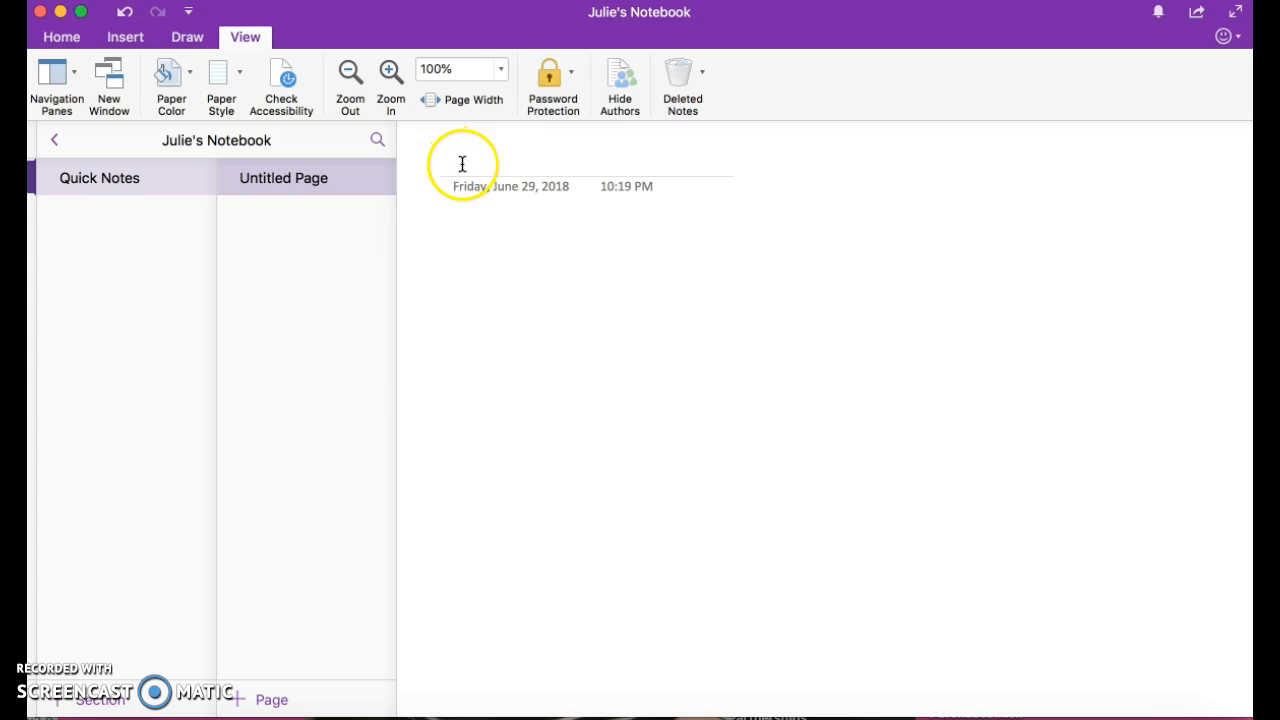
# Title the untitled page "Weekly Notes"
pyautogui.click(461, 163)
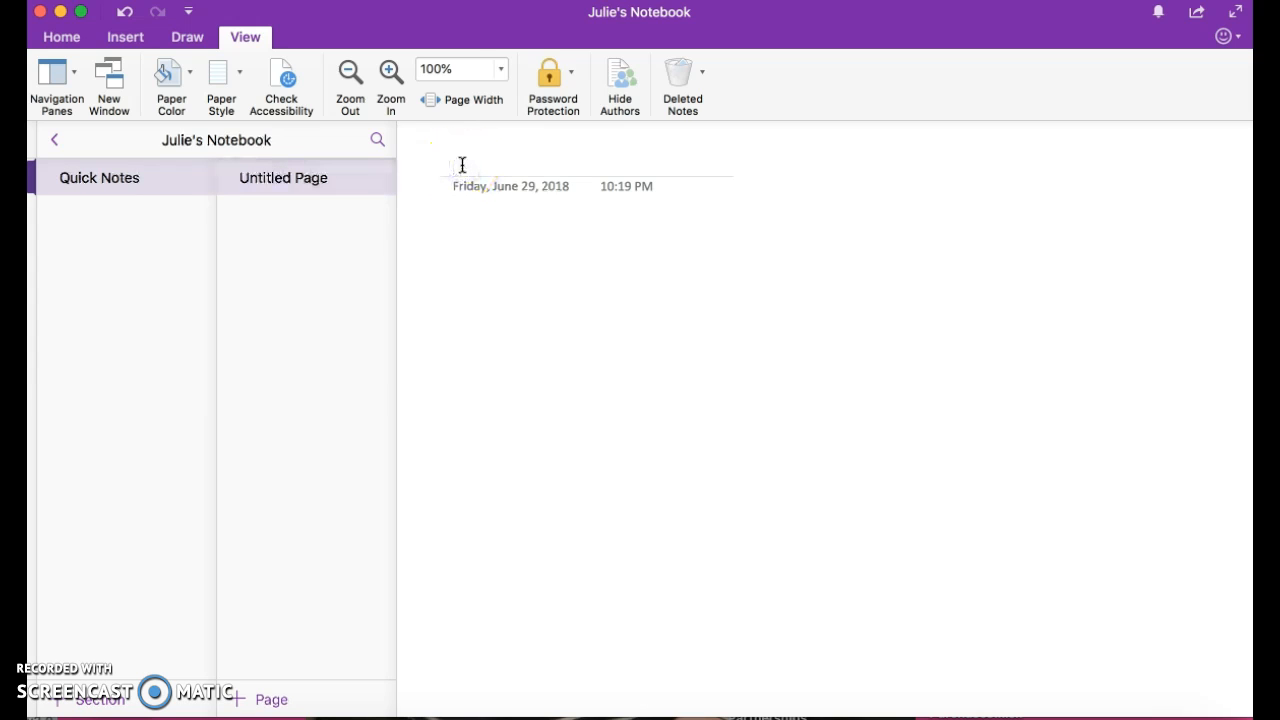
pyautogui.write('Weekly Notes')
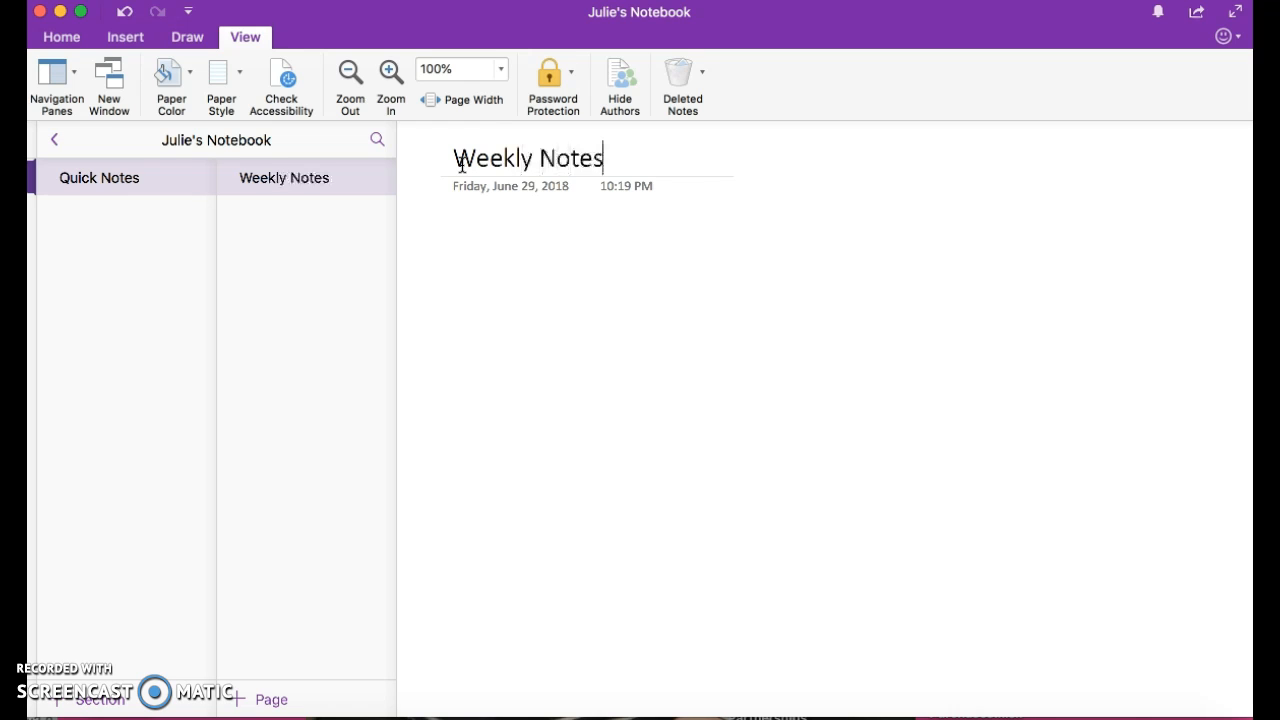
# Start a To Do-tagged checklist below the page title with the item "Complete homework by Sunday"
pyautogui.click(448, 247)
pyautogui.click(125, 37)
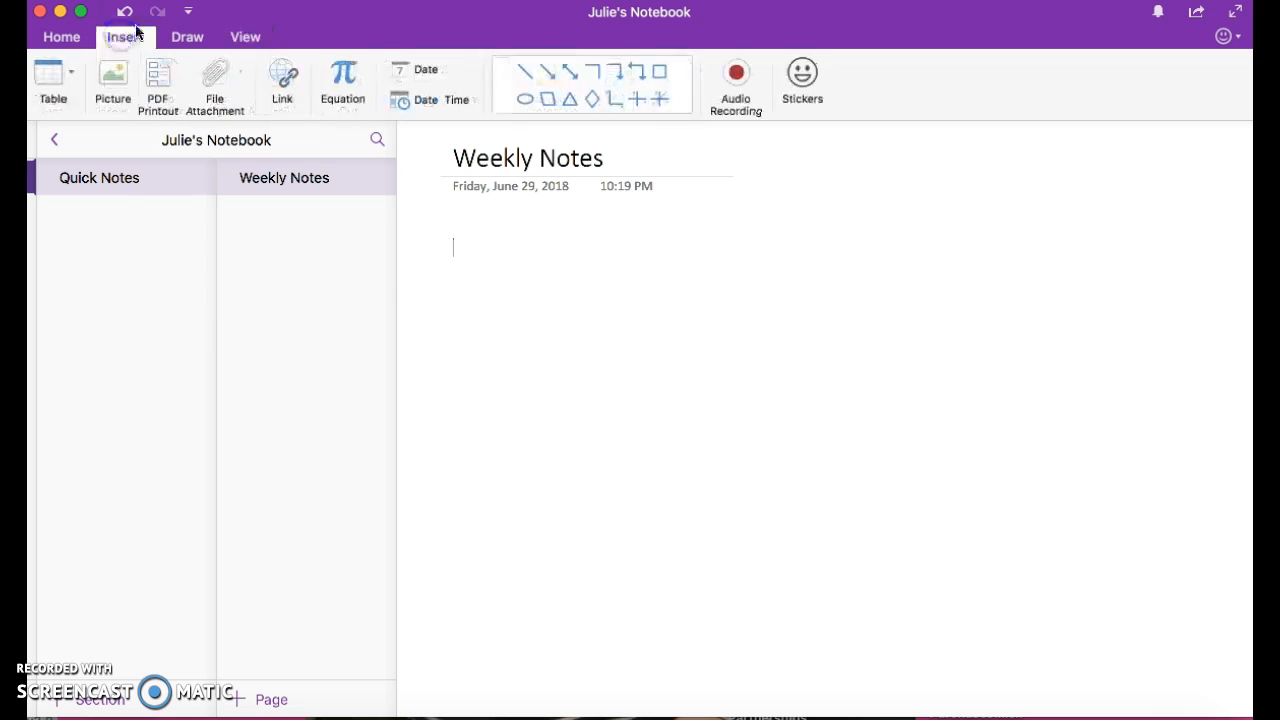
pyautogui.click(66, 44)
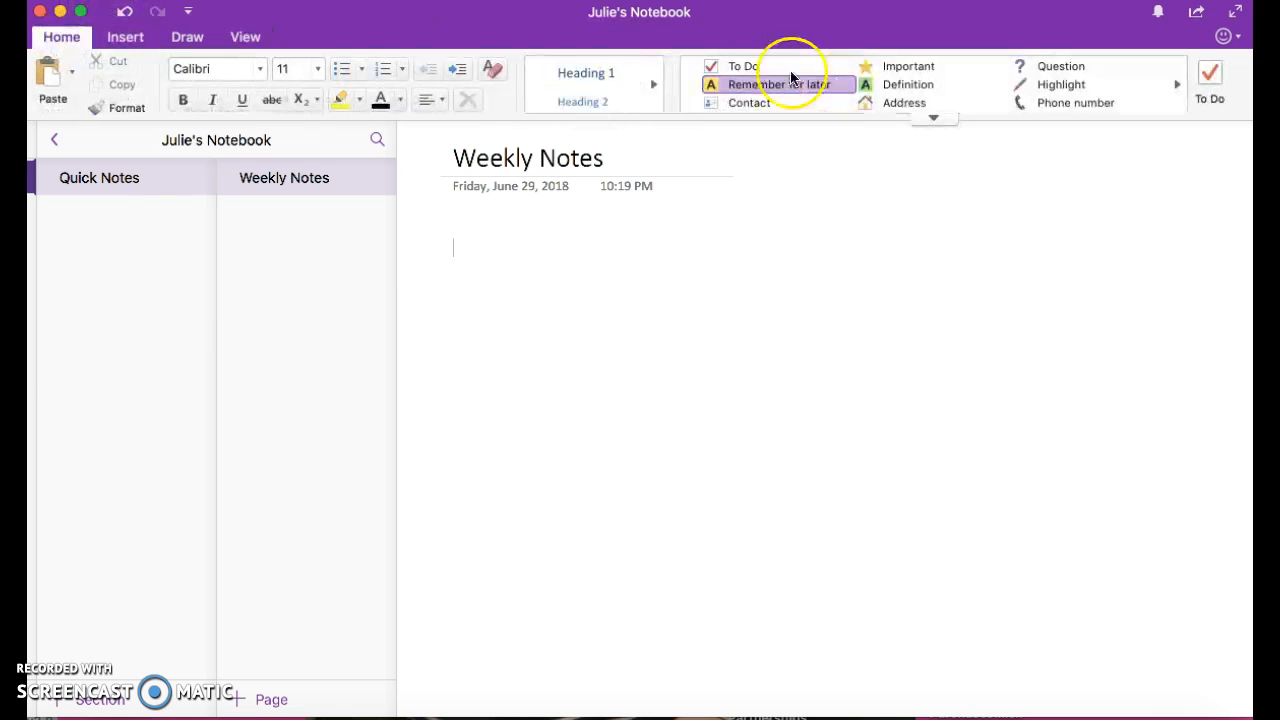
pyautogui.click(755, 67)
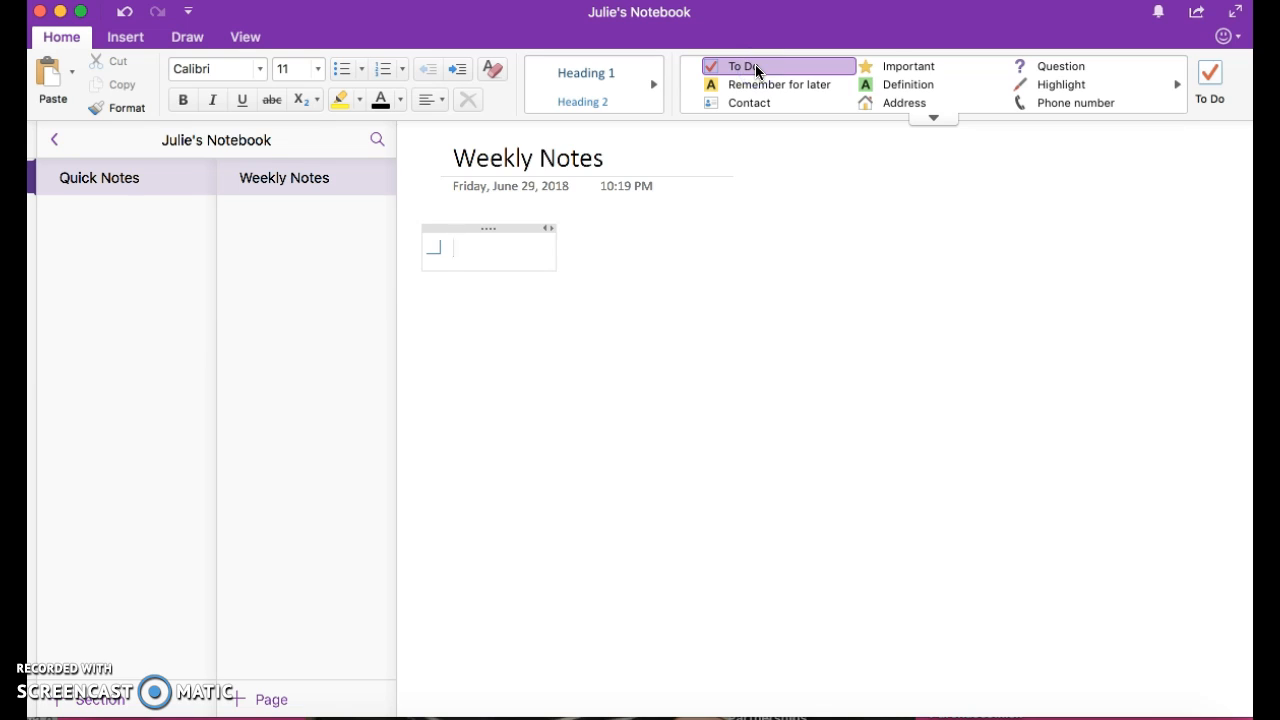
pyautogui.write('Complete homework')
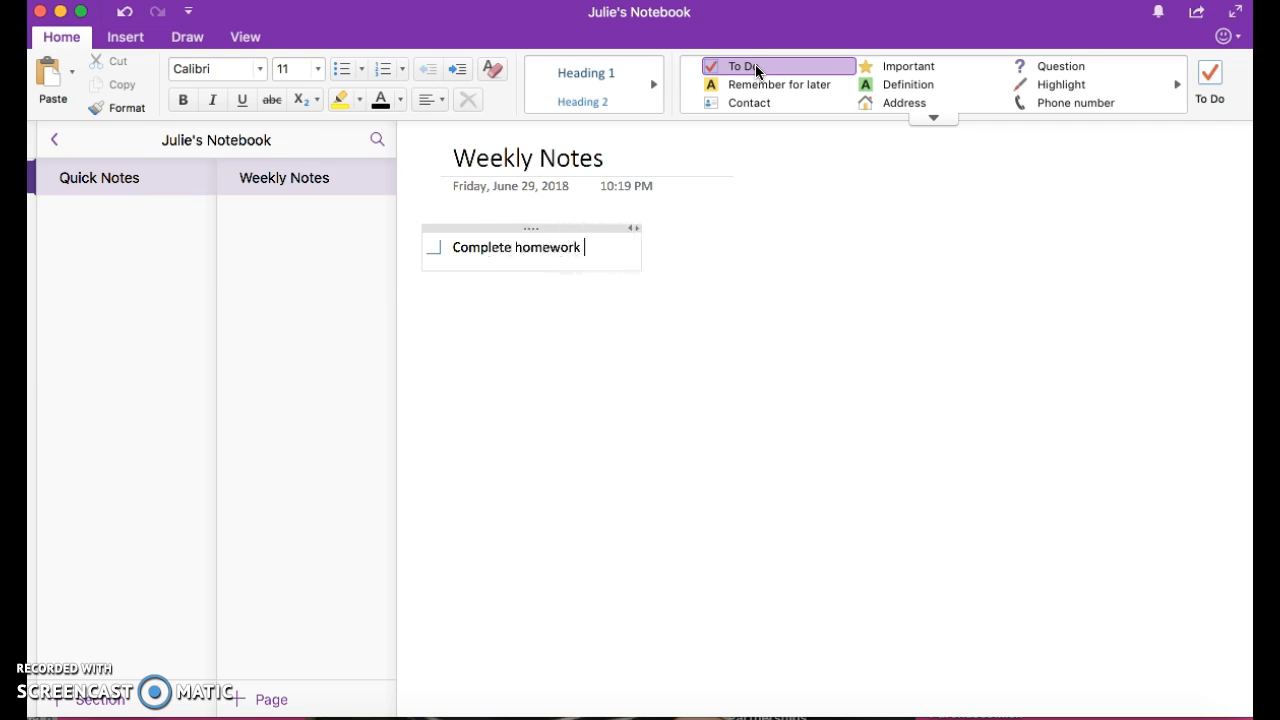
pyautogui.write(' by Sunday')
pyautogui.press('Return')
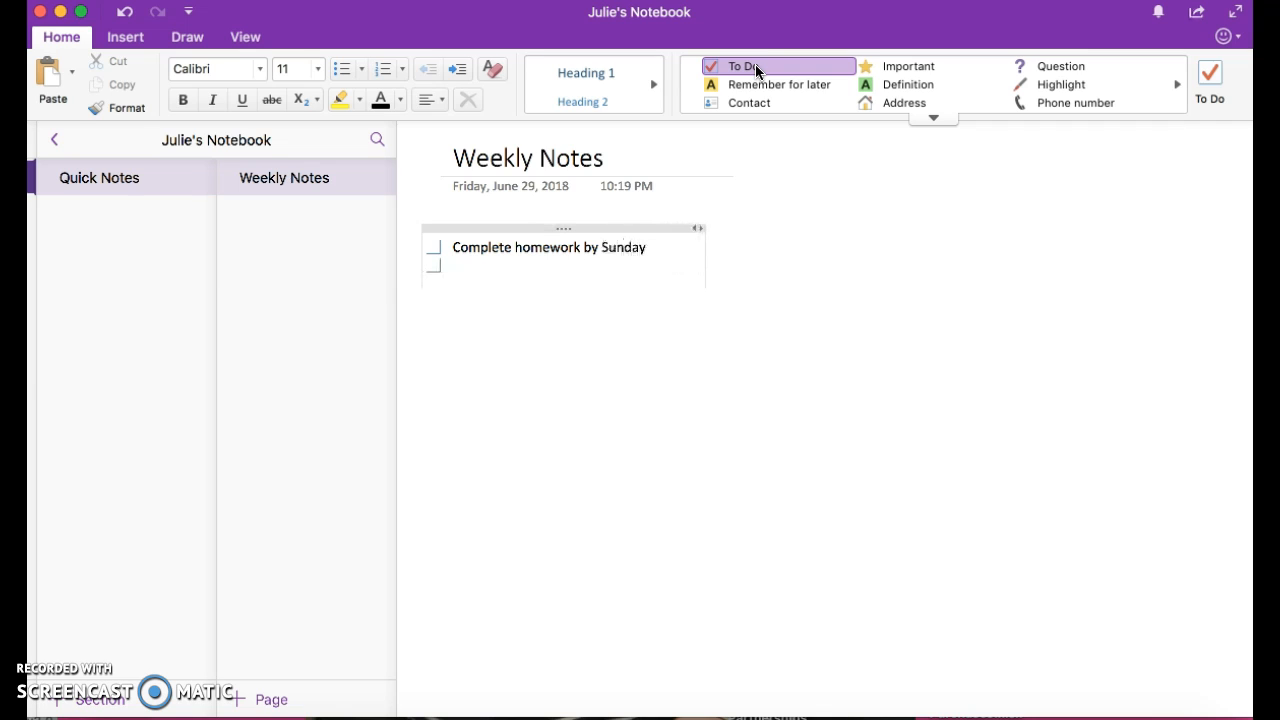
# Add "Review employee time sheets Sunday" as the second checklist item
pyautogui.write('Review employee time')
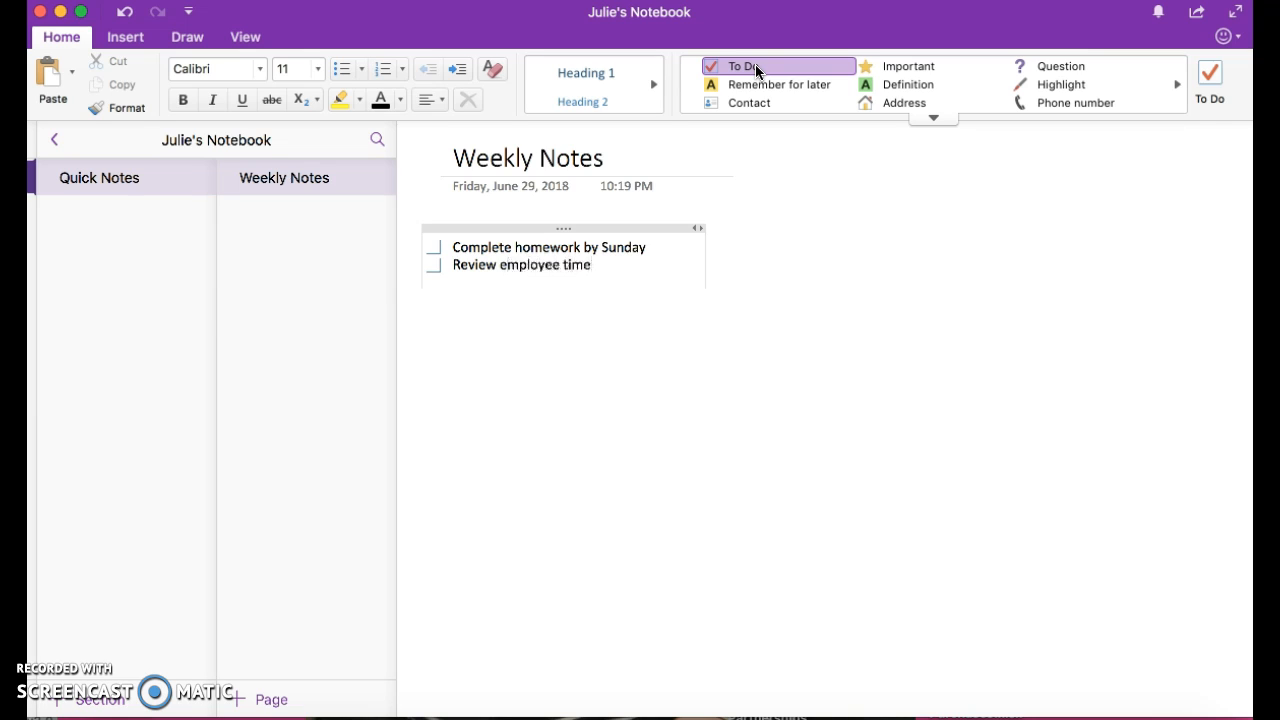
pyautogui.write('shee')
pyautogui.press('BackSpace')
pyautogui.press('BackSpace')
pyautogui.press('BackSpace')
pyautogui.press('BackSpace')
pyautogui.press('BackSpace')
pyautogui.write('sheets Sunday')
pyautogui.press('Return')
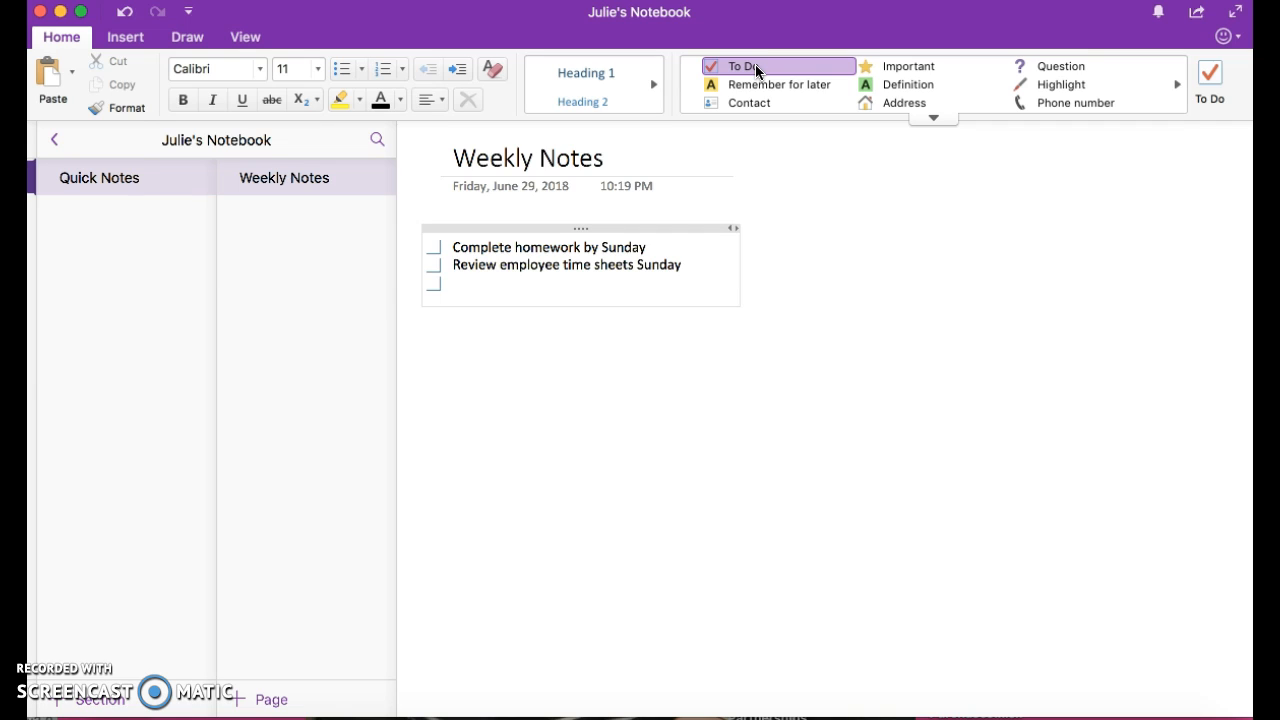
# Add "Finalize payroll on Monday" as the third checklist item and check off the homework item
pyautogui.write('finalze payroll o')
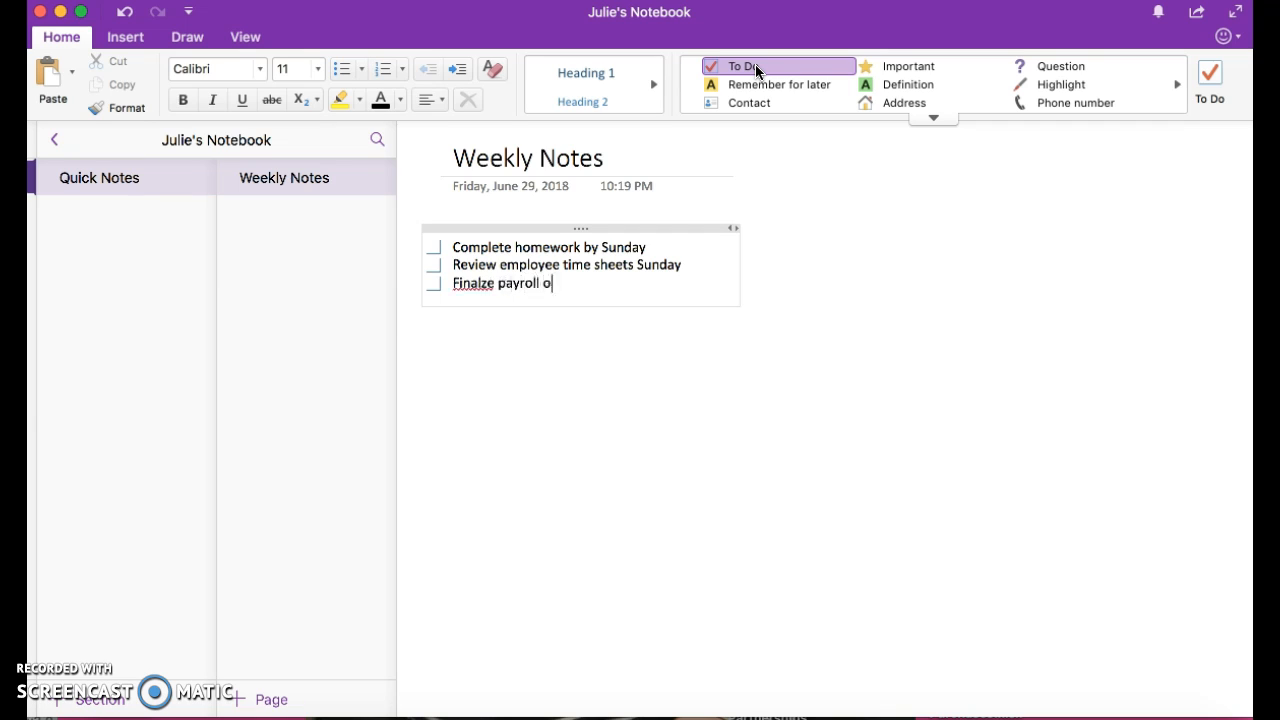
pyautogui.write('n monday')
pyautogui.click(479, 290)
pyautogui.write('i')
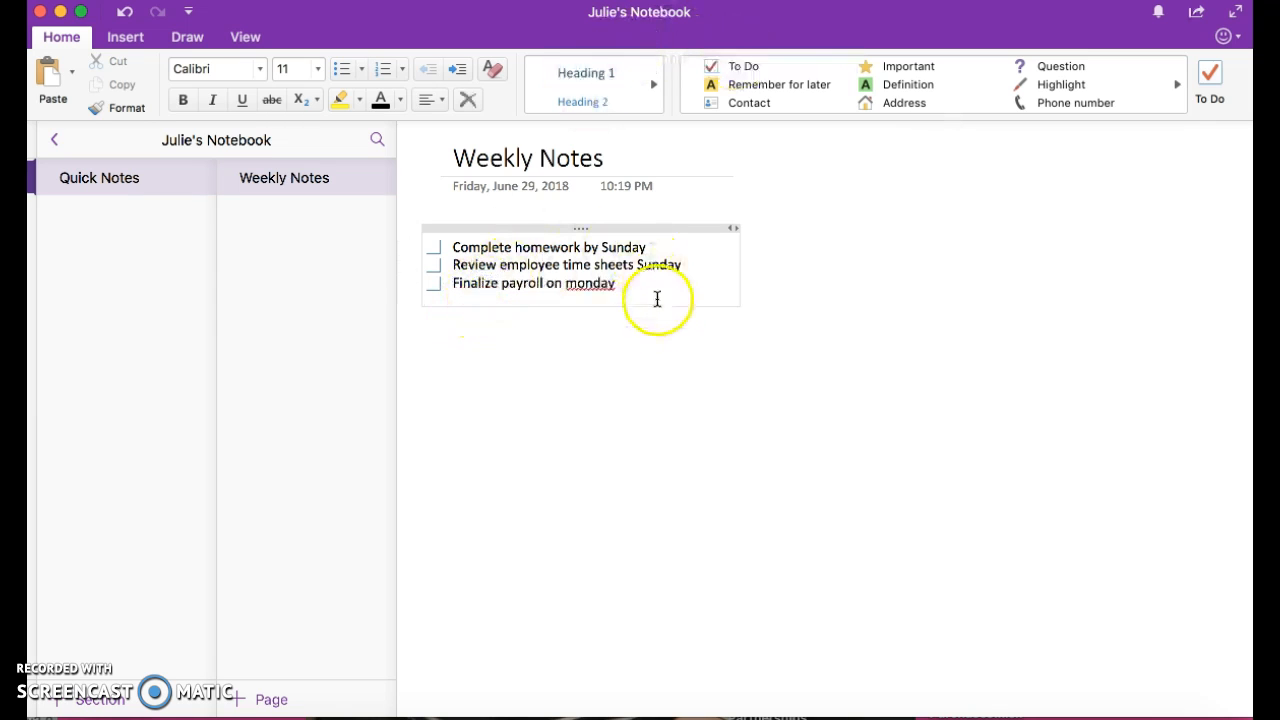
pyautogui.click(578, 285)
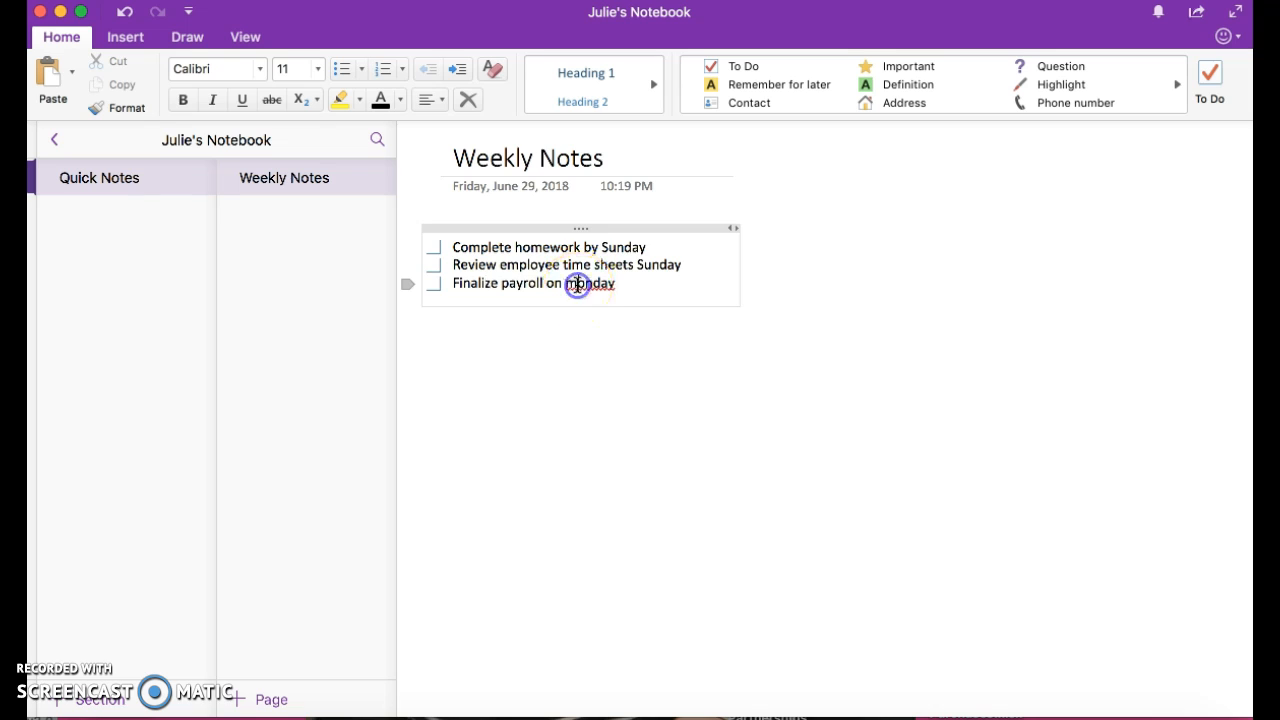
pyautogui.press('BackSpace')
pyautogui.write('M')
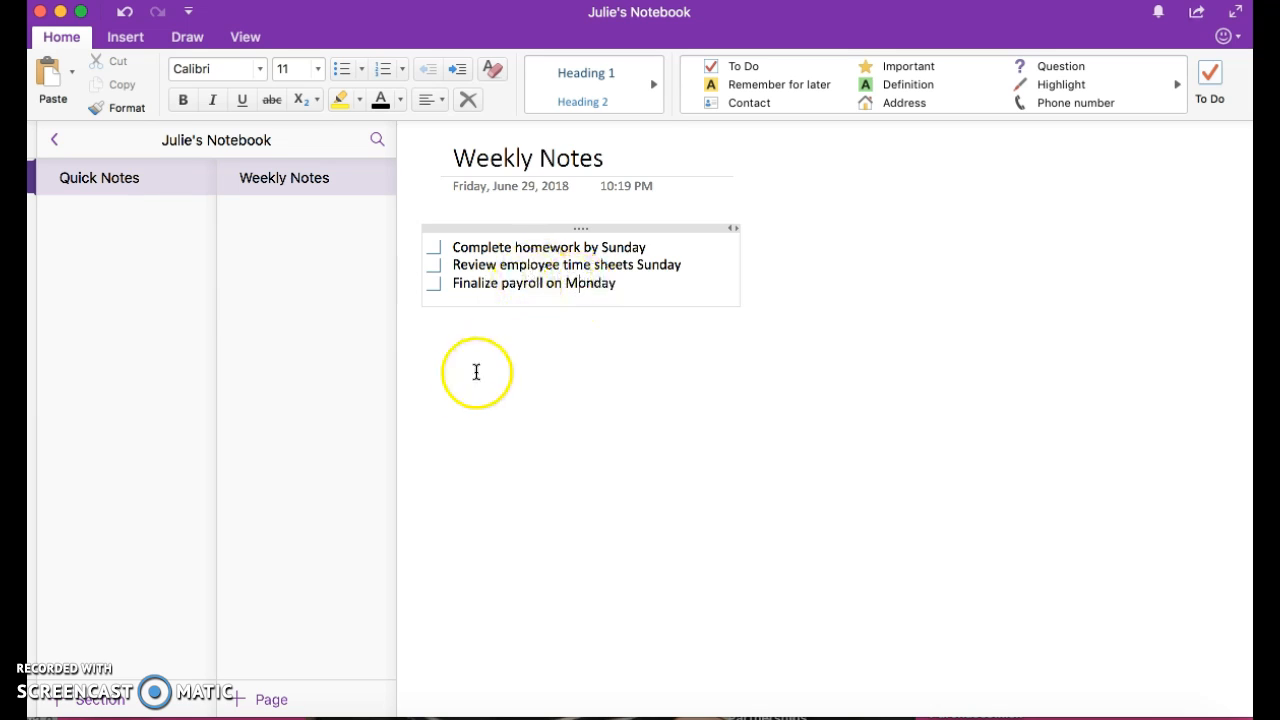
pyautogui.click(433, 248)
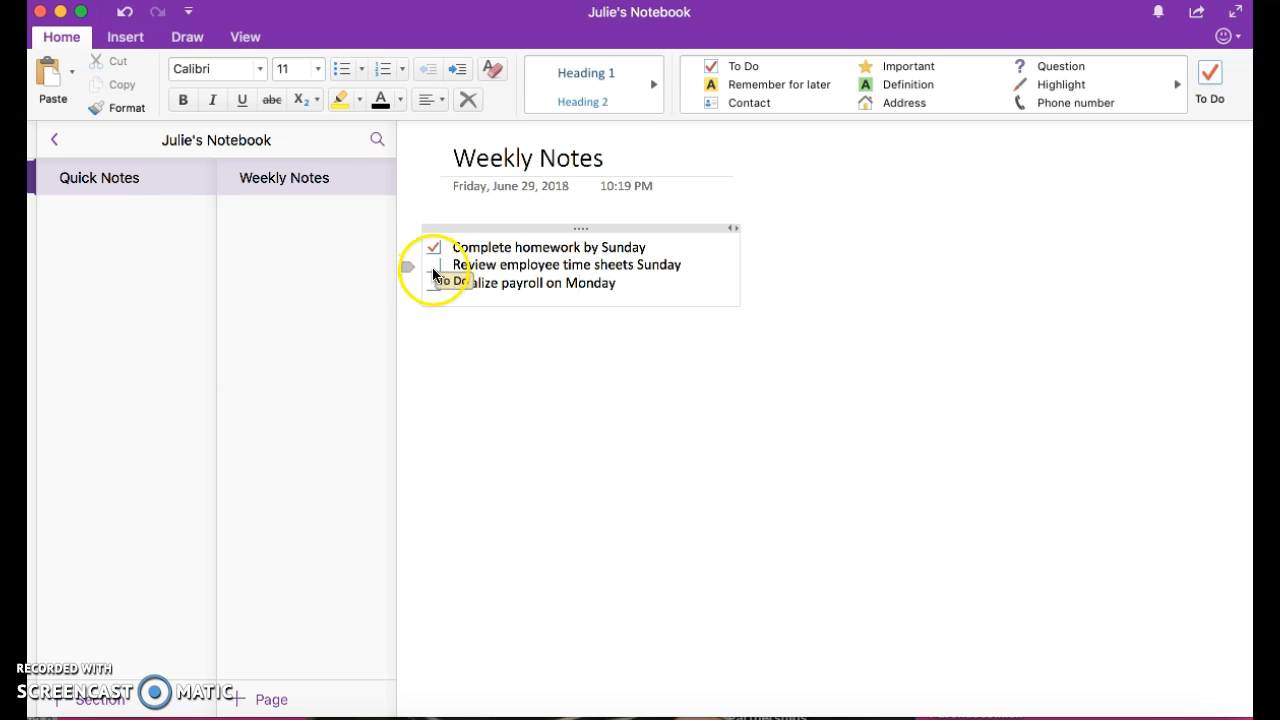
pyautogui.click(510, 268)
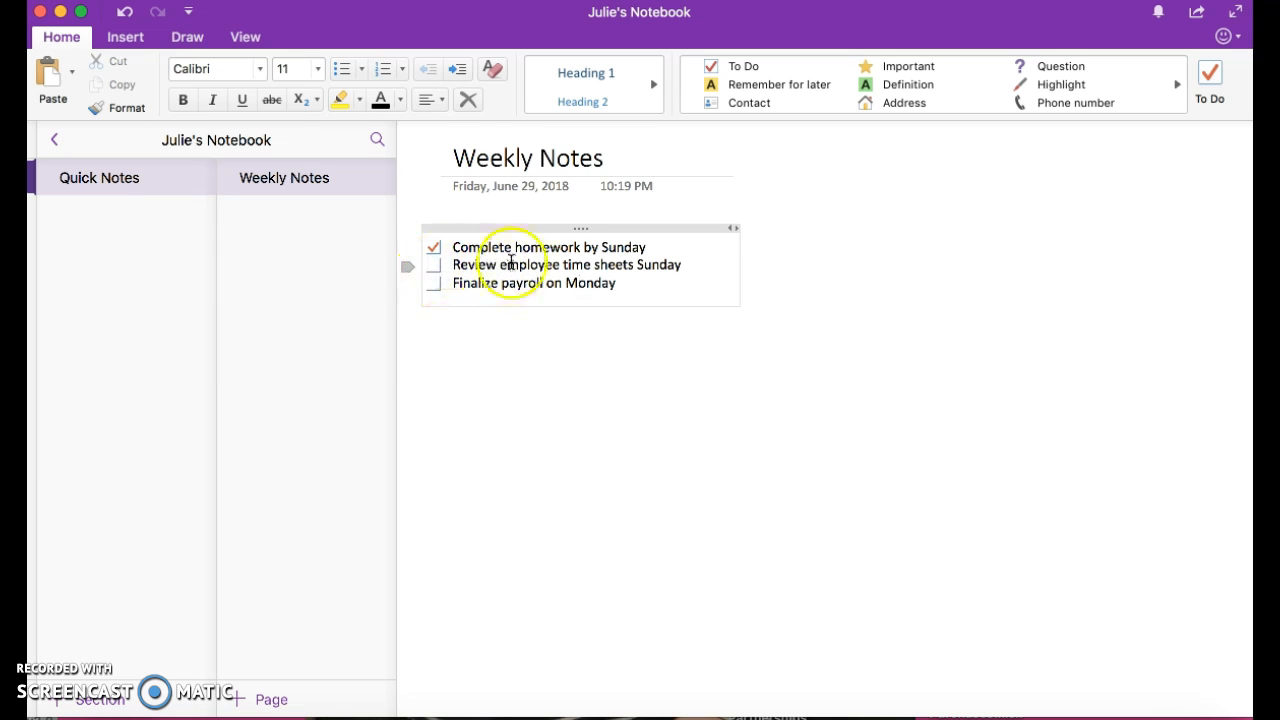
pyautogui.click(340, 101)
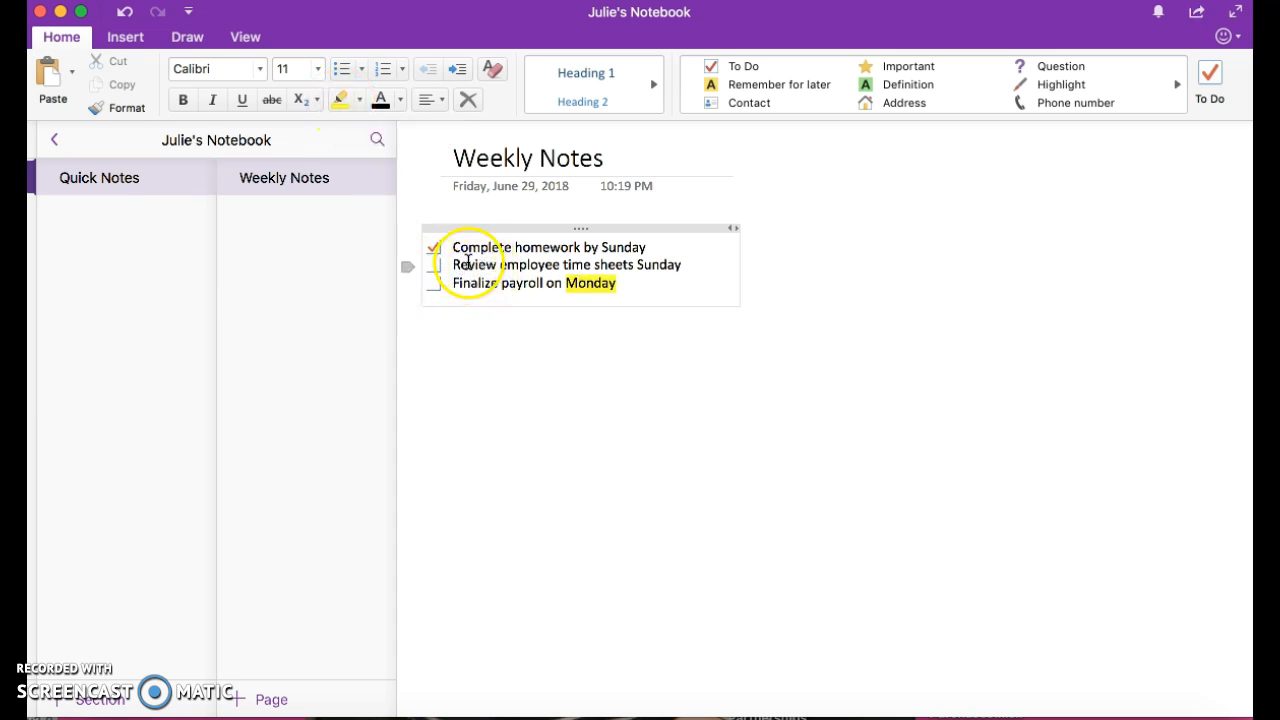
pyautogui.click(147, 0)
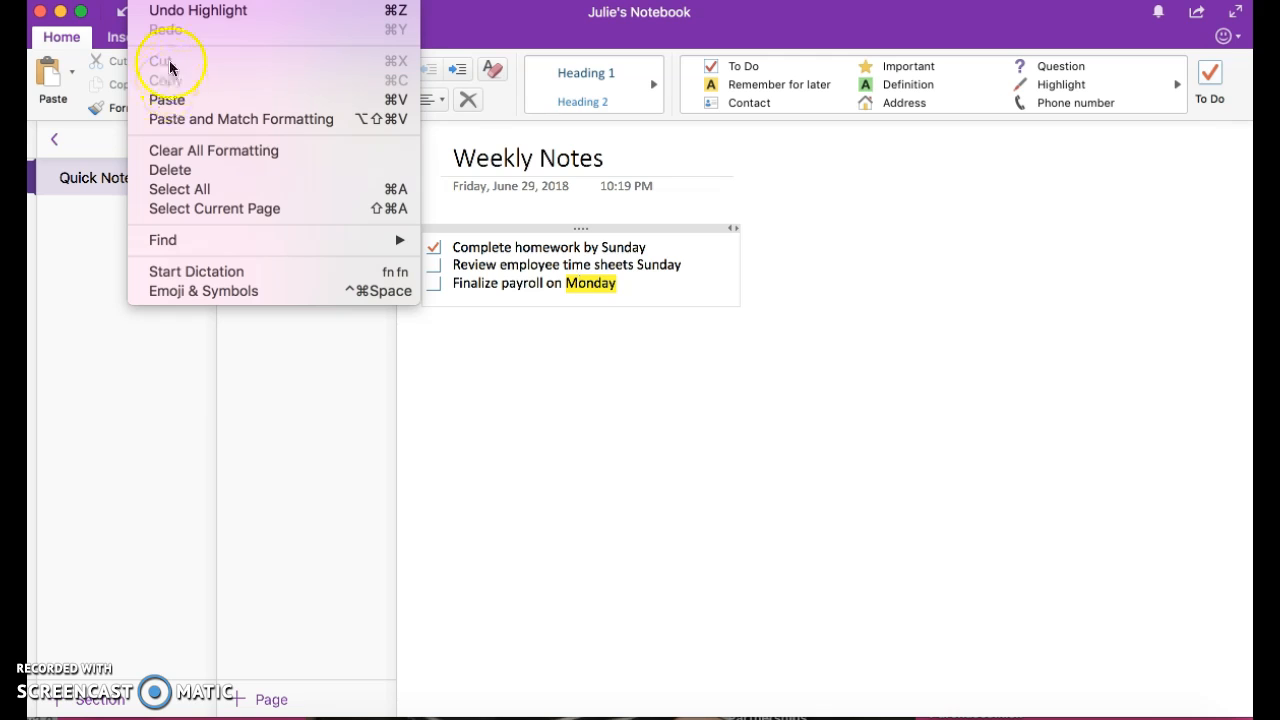
pyautogui.moveTo(107, 0)
pyautogui.moveTo(192, 0)
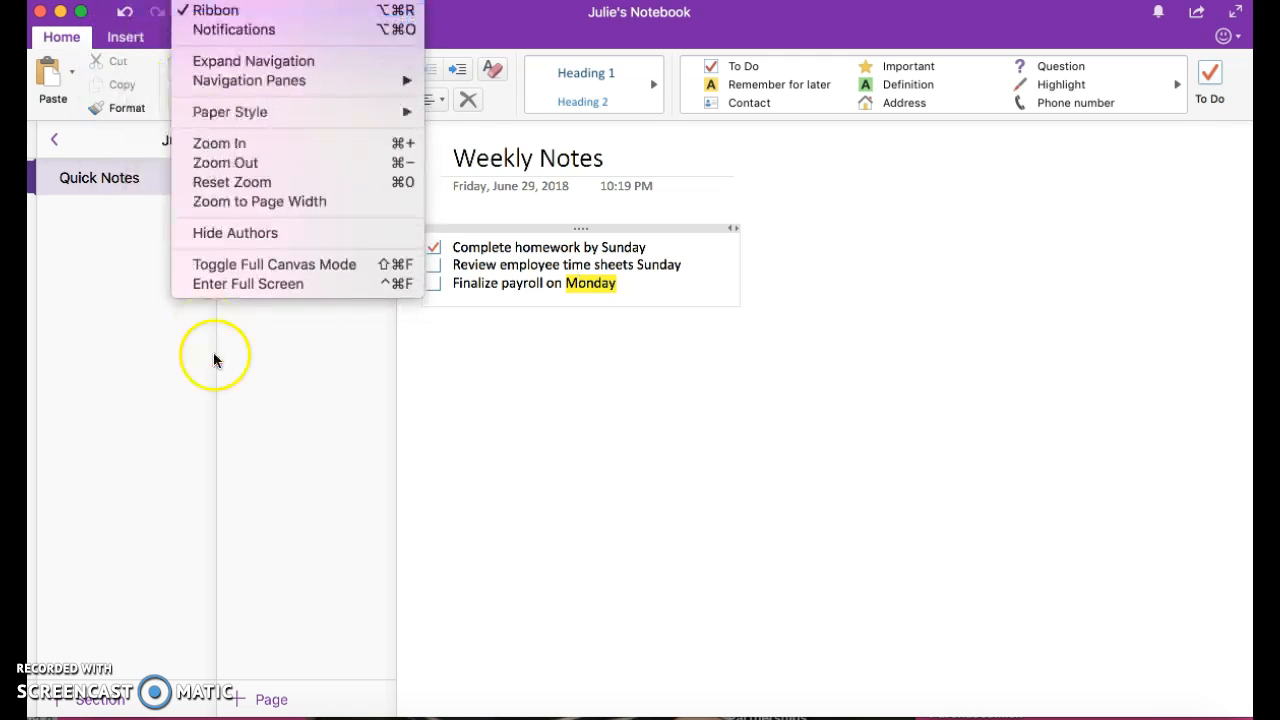
pyautogui.click(123, 14)
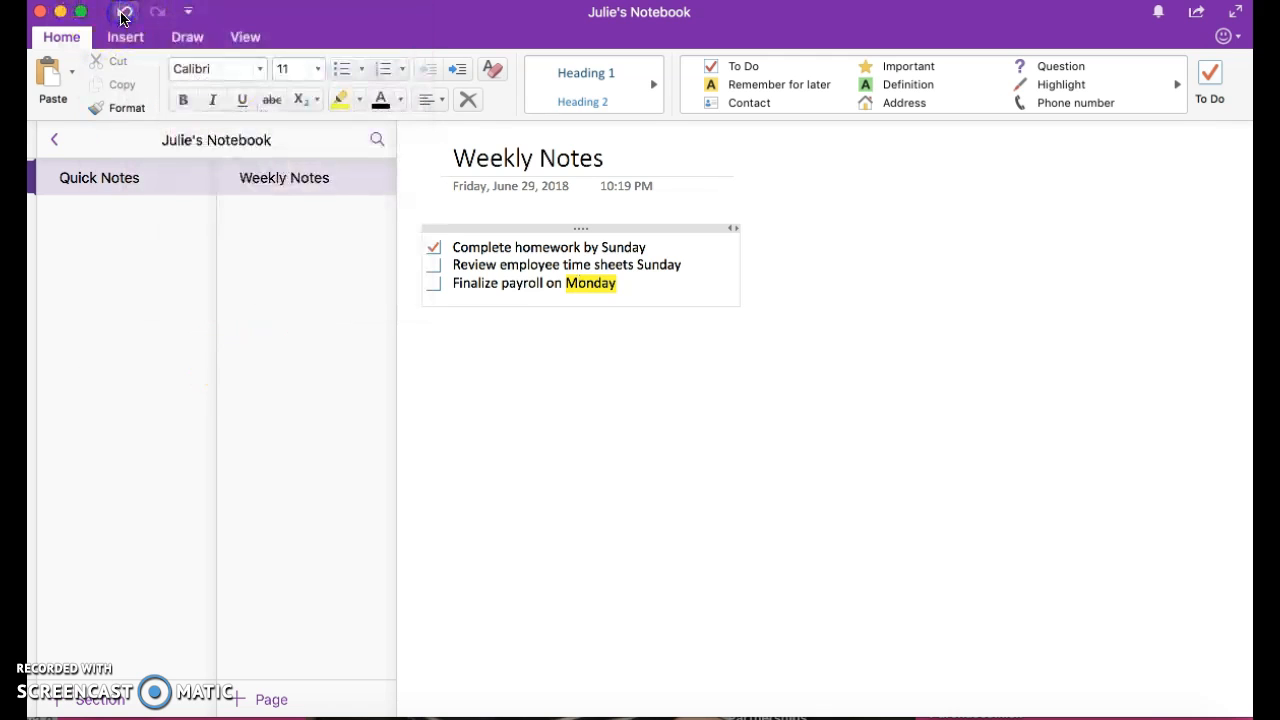
pyautogui.click(121, 12)
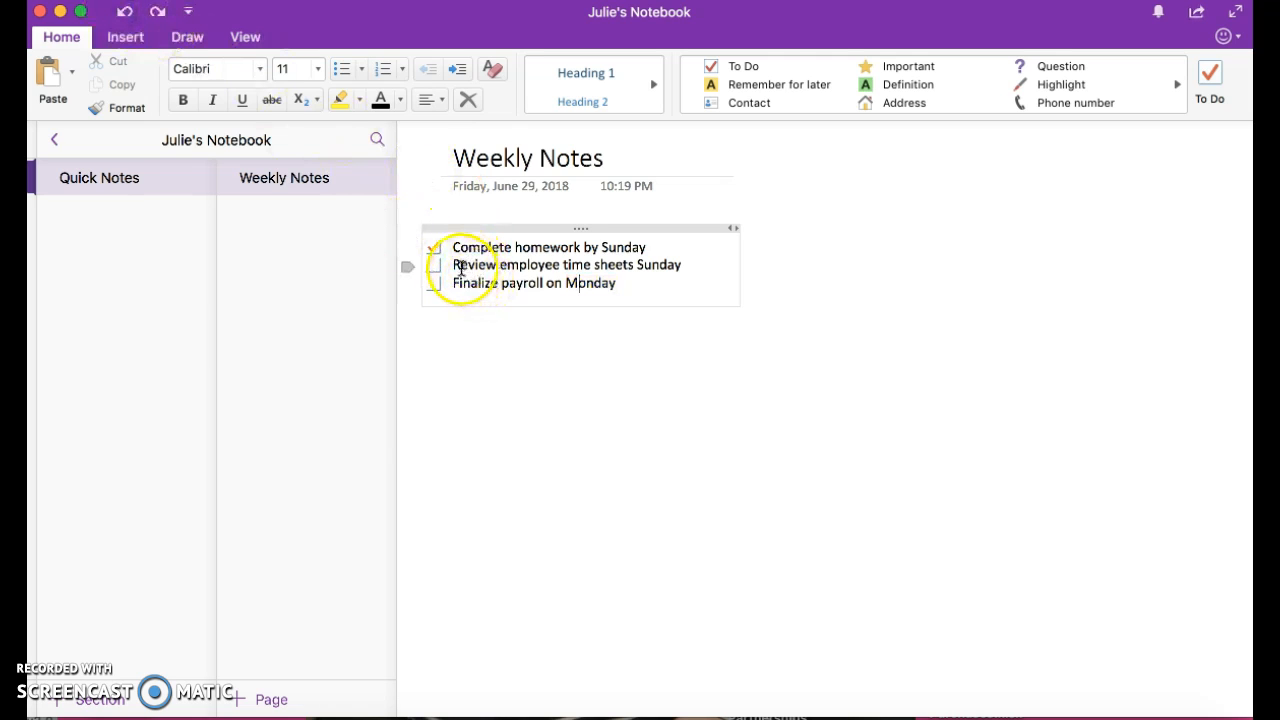
# Highlight the employee time sheets item in yellow, and check off both it and the payroll item
pyautogui.moveTo(455, 264); pyautogui.dragTo(677, 270)
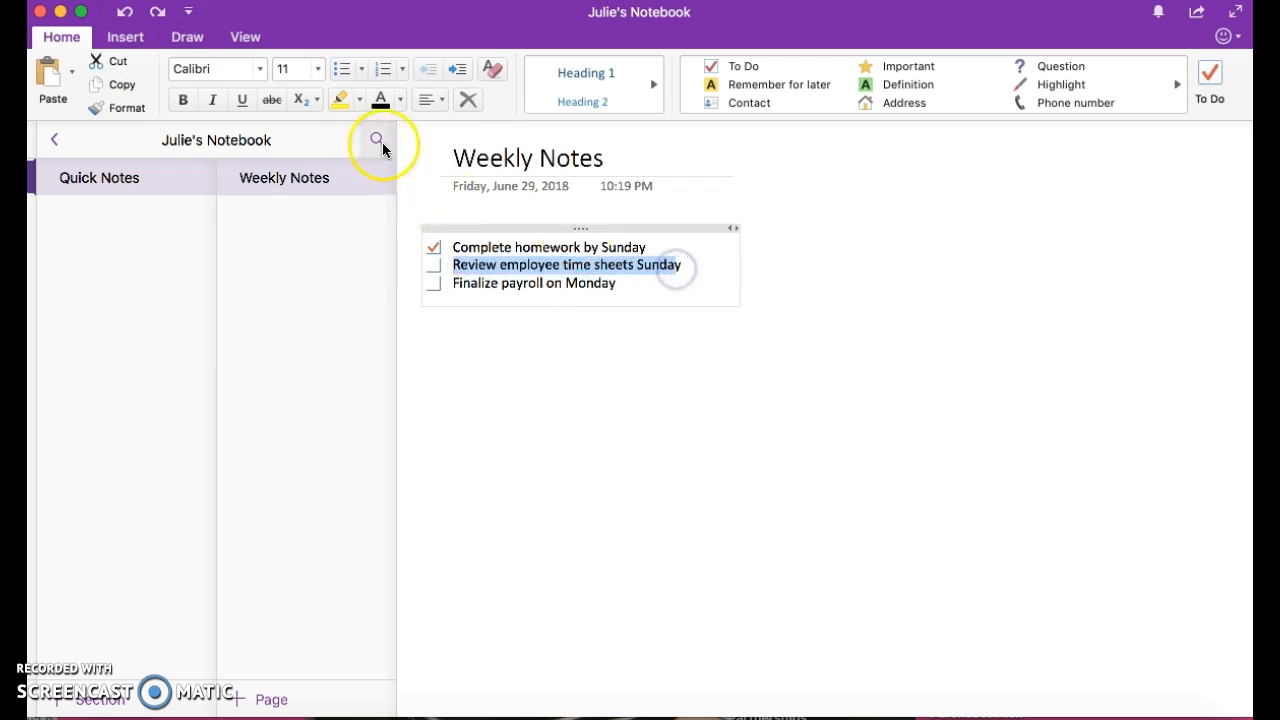
pyautogui.click(336, 99)
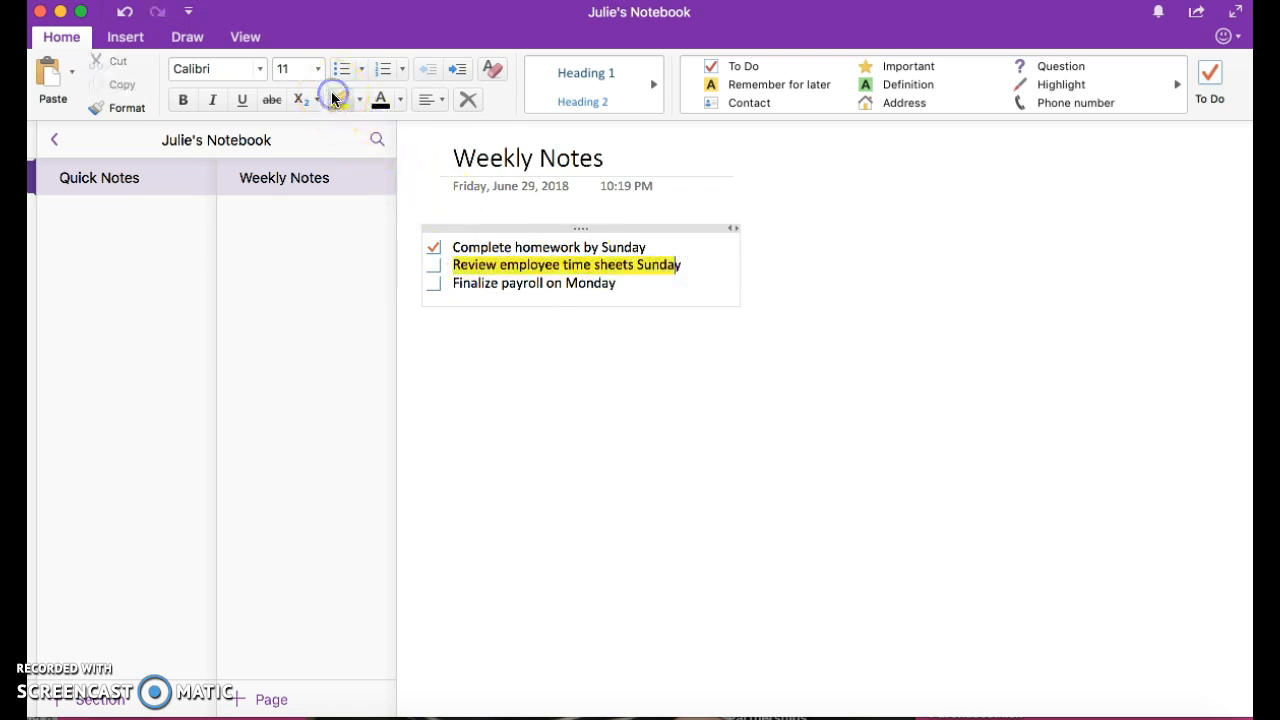
pyautogui.click(683, 266)
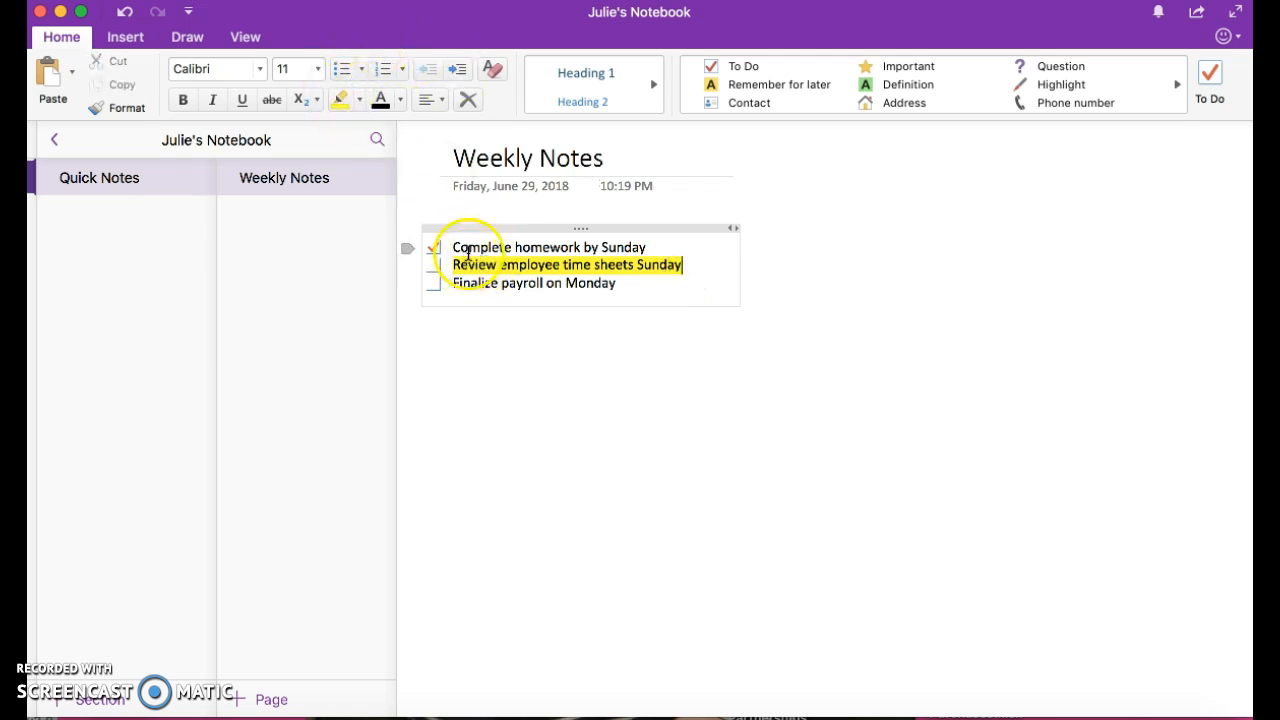
pyautogui.click(436, 266)
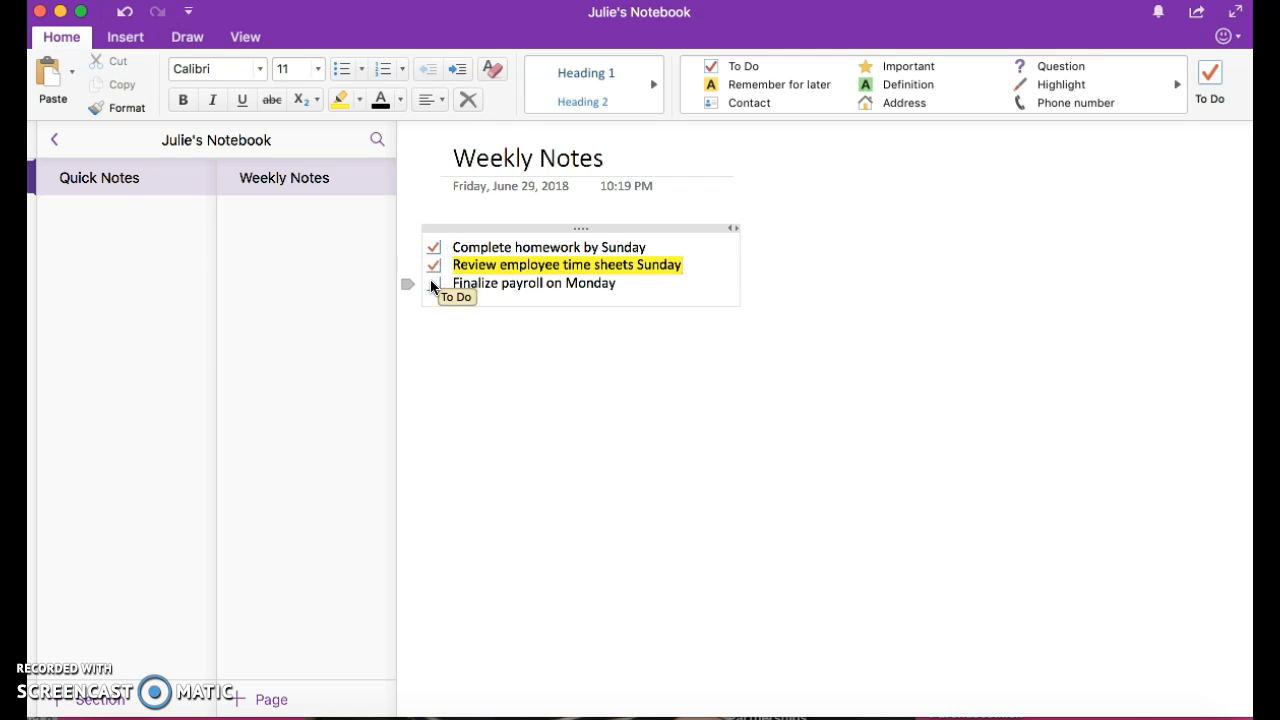
pyautogui.click(433, 284)
# Add the line "Check store inventory" one blank line below the checklist and tag it as Important
pyautogui.click(476, 355)
pyautogui.click(437, 320)
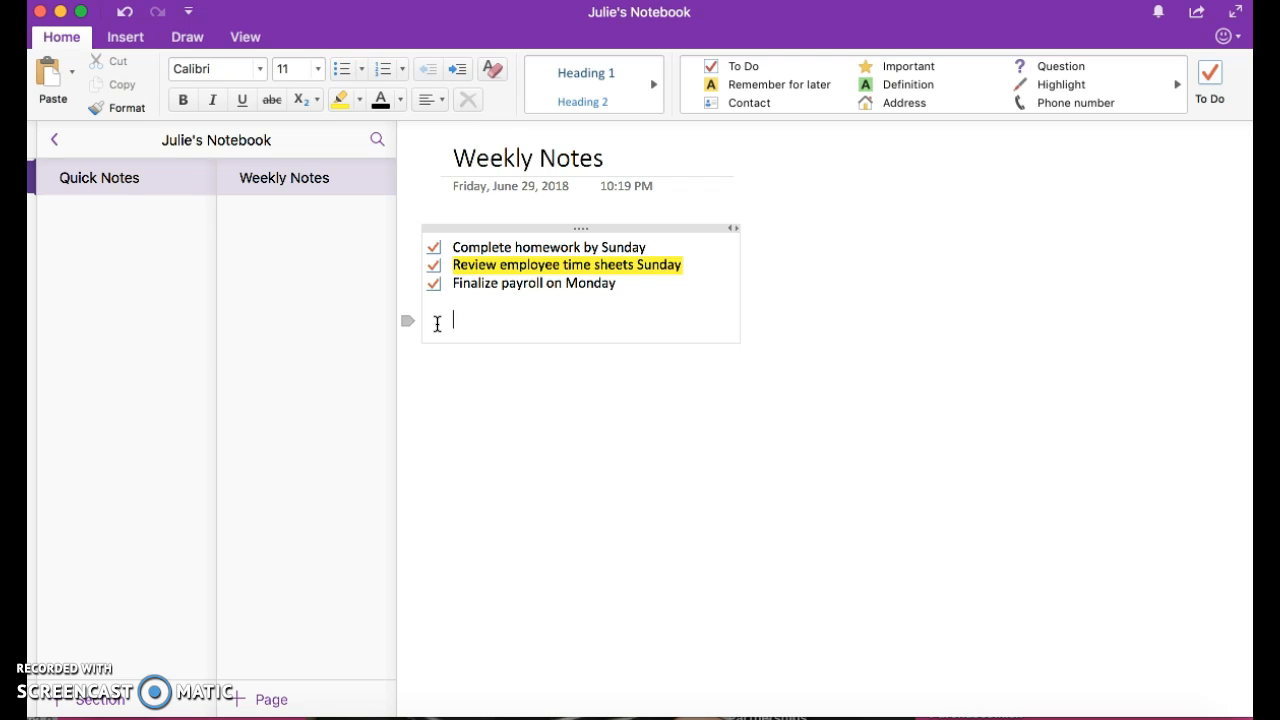
pyautogui.write('Che')
pyautogui.write('ck store inventory')
pyautogui.click(440, 322)
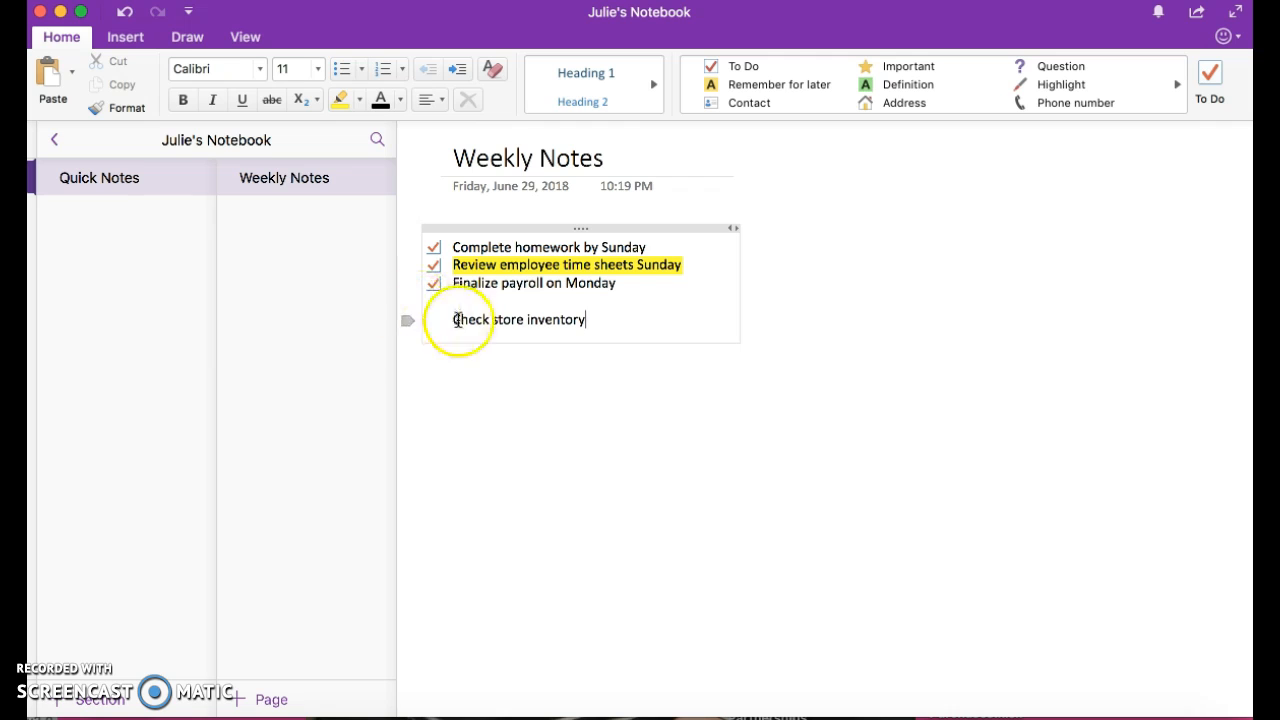
pyautogui.click(890, 66)
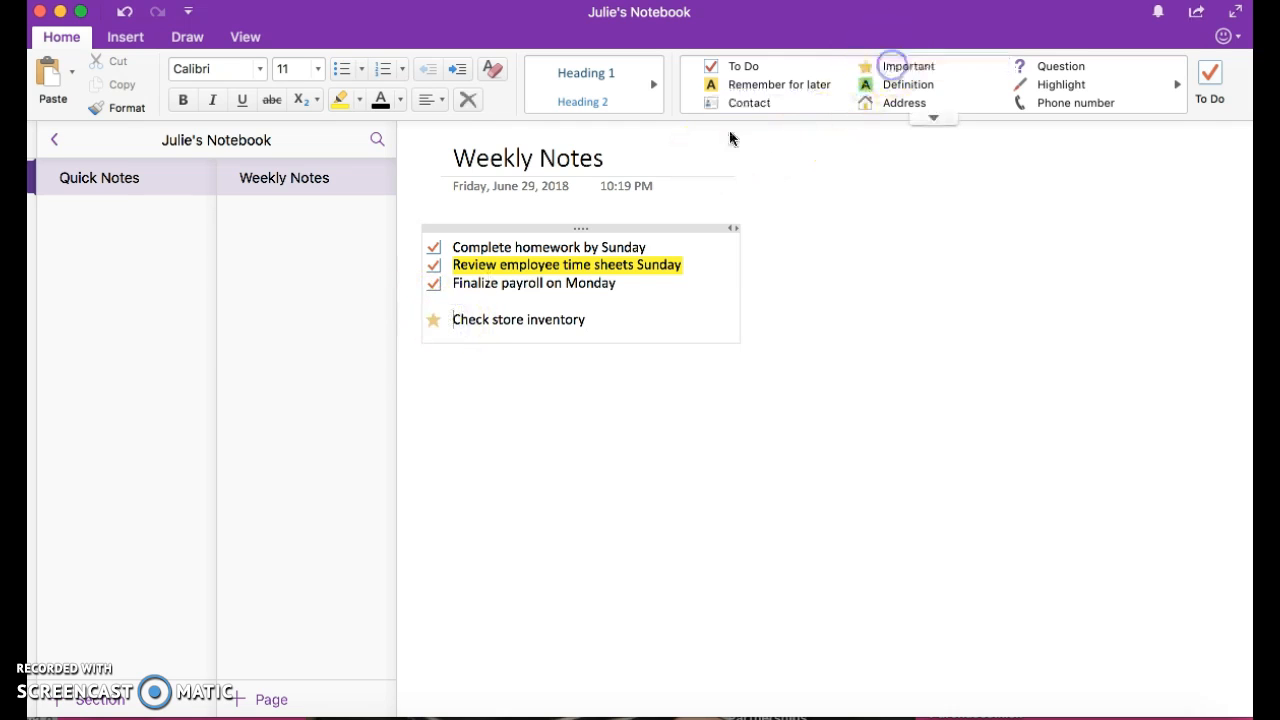
# Add a Contact-tagged line reading "Vendor" directly below the store inventory line
pyautogui.click(600, 320)
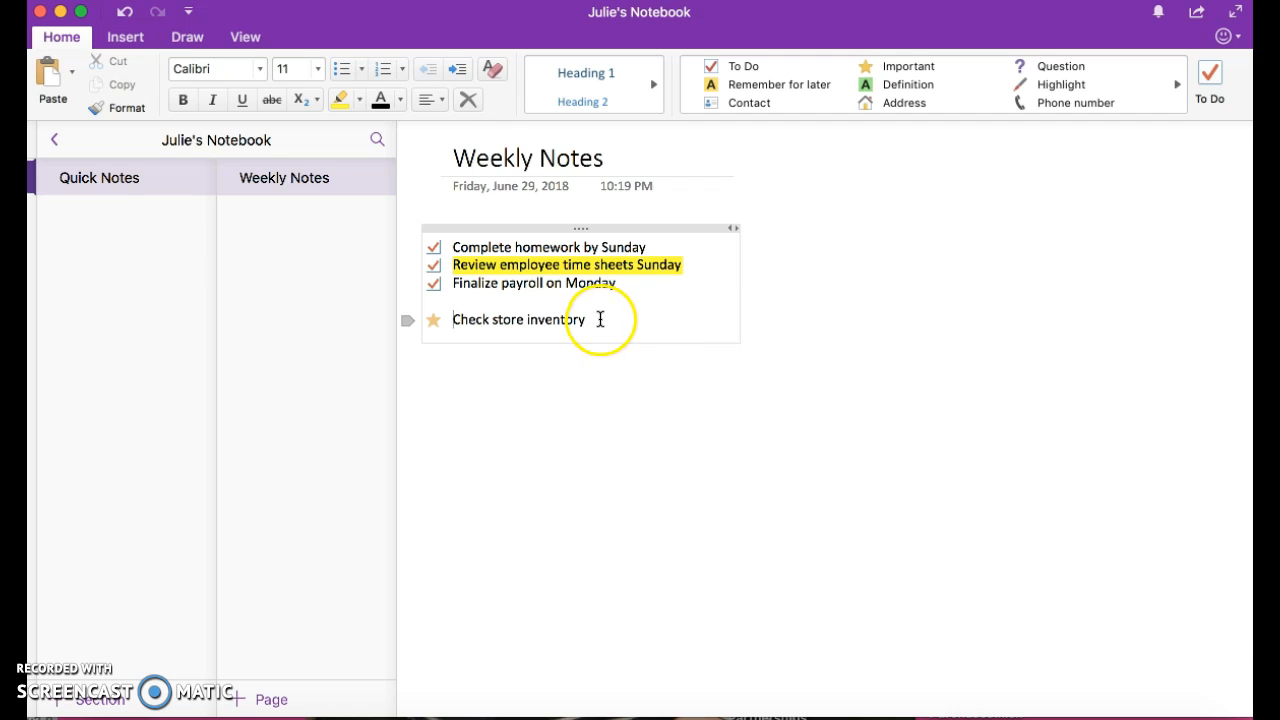
pyautogui.press('Return')
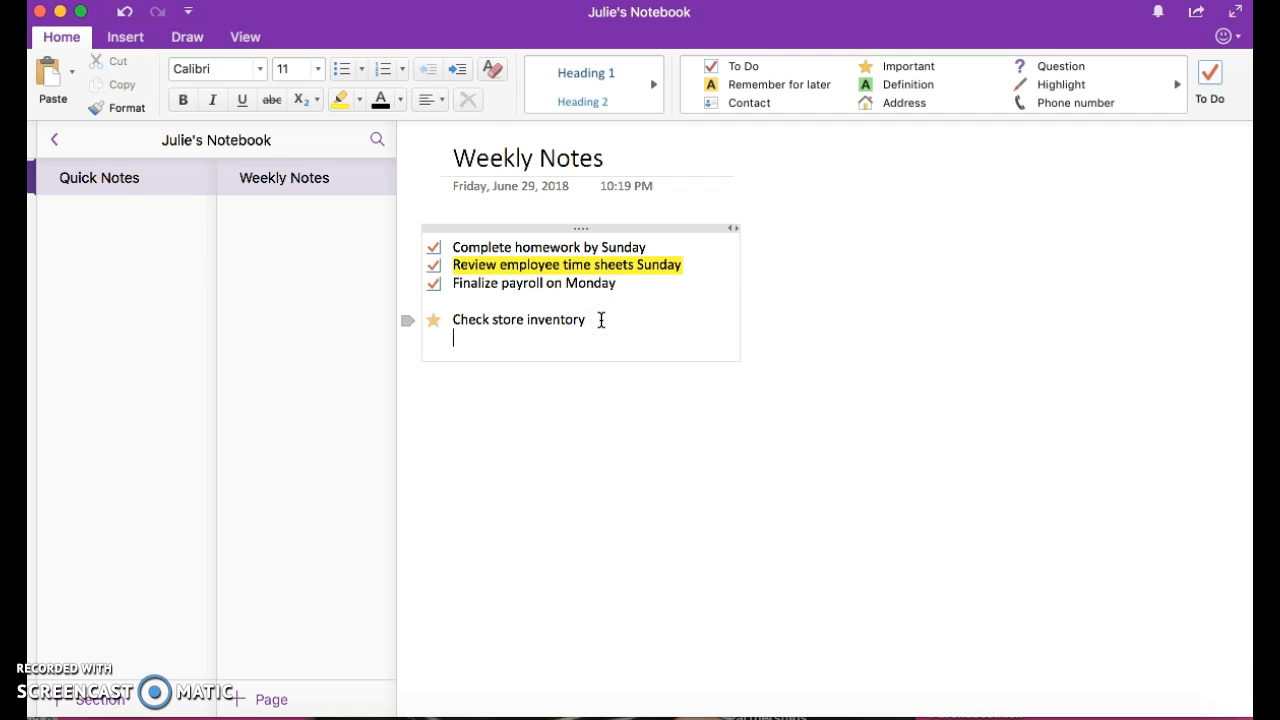
pyautogui.click(737, 106)
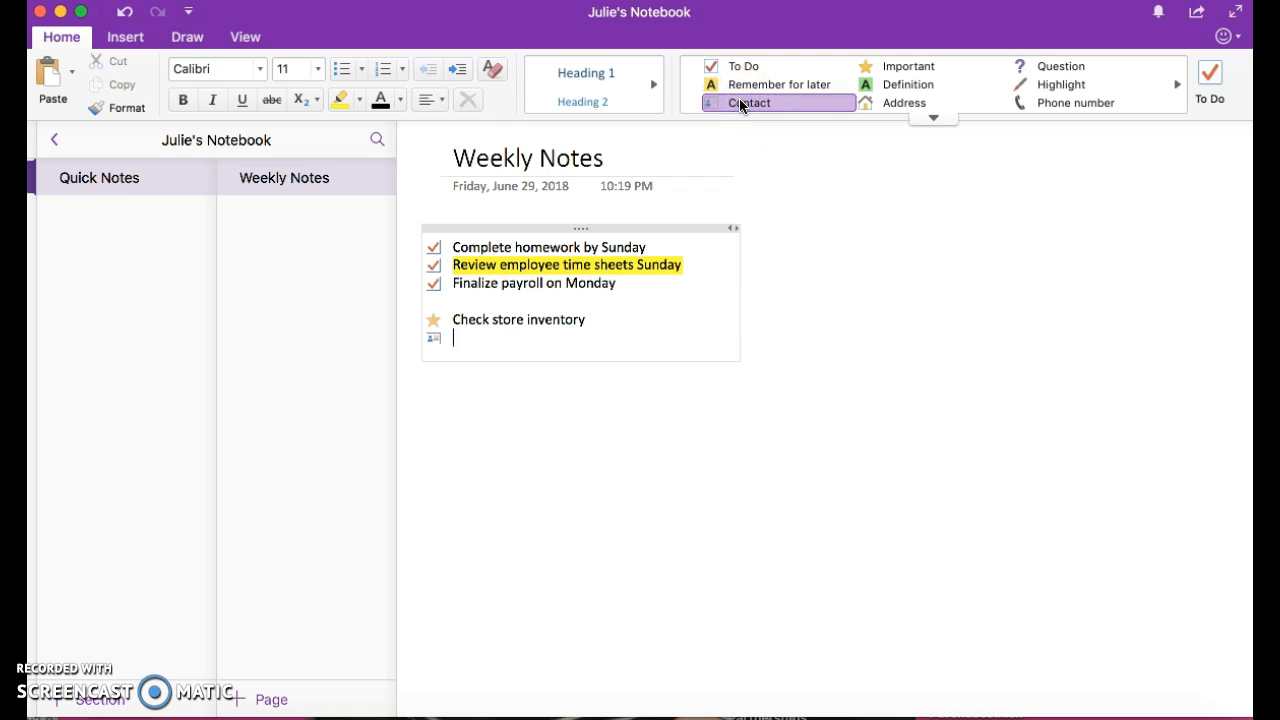
pyautogui.write('Vendor')
# Add a Question-tagged line reading "When will inventory arrive" one blank line below the Vendor line
pyautogui.click(1097, 102)
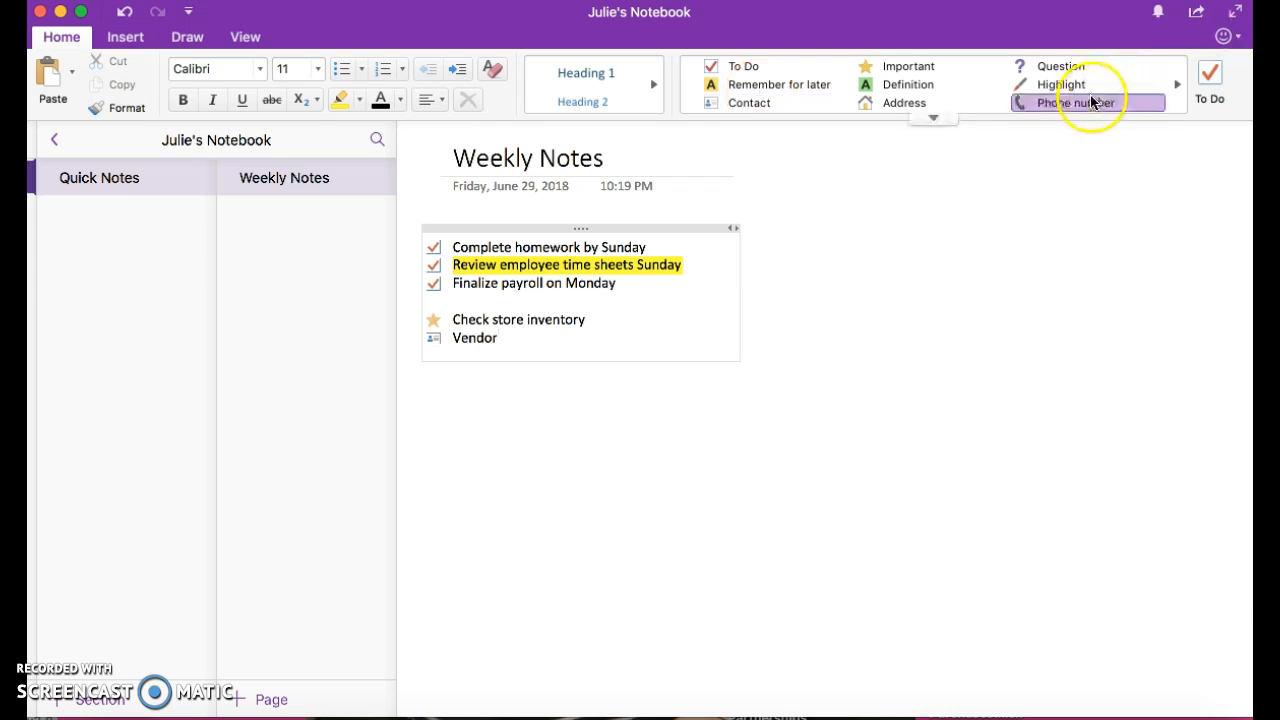
pyautogui.click(1072, 68)
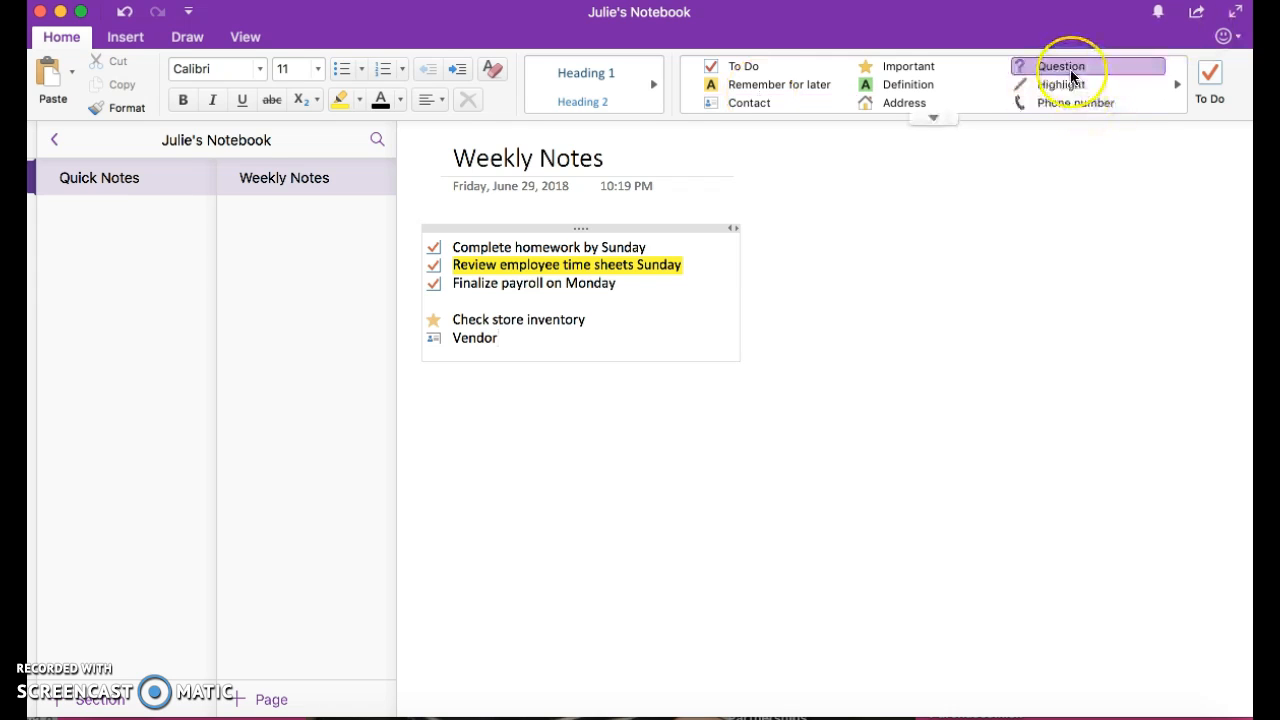
pyautogui.press('Return')
pyautogui.click(1073, 68)
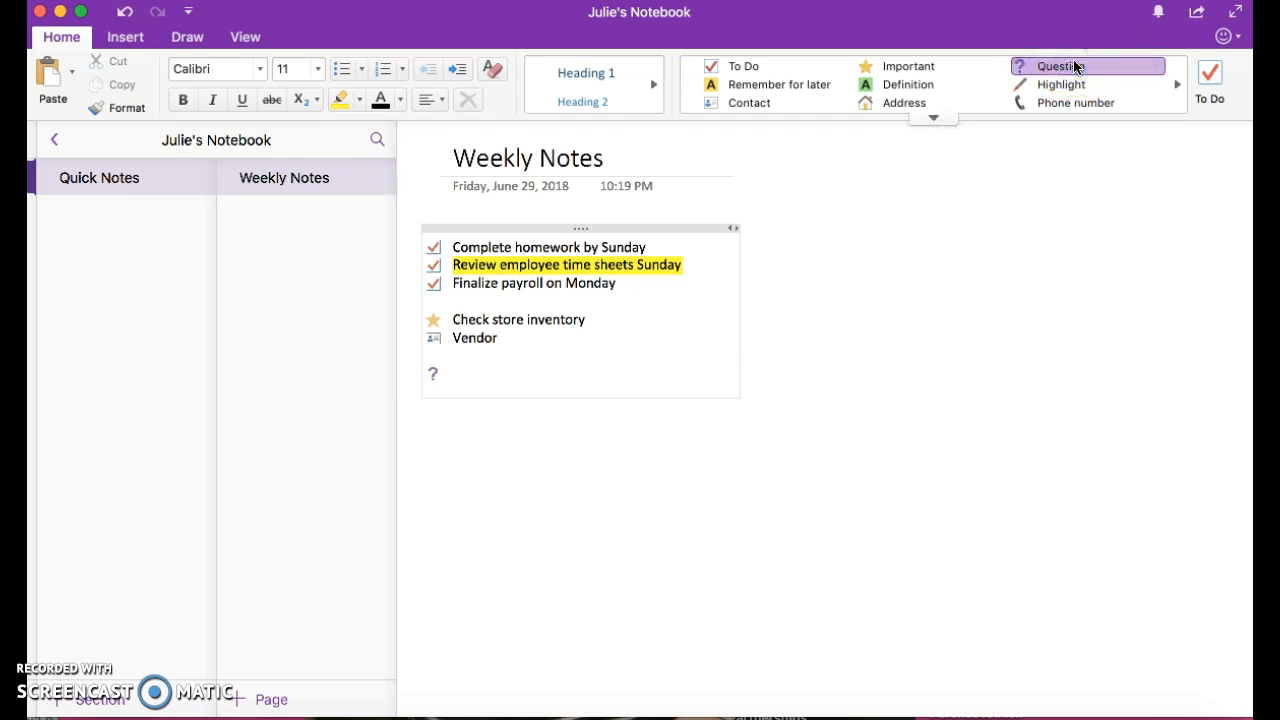
pyautogui.write('When will inventory arrive')
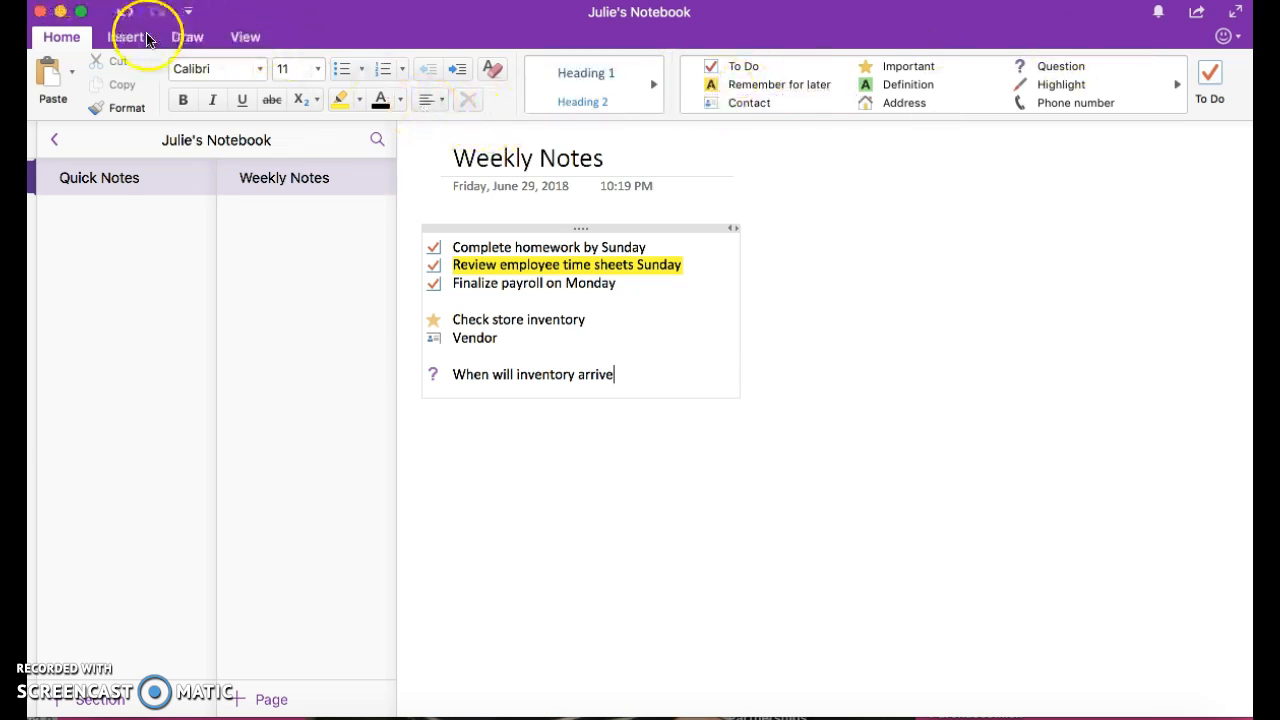
pyautogui.click(486, 467)
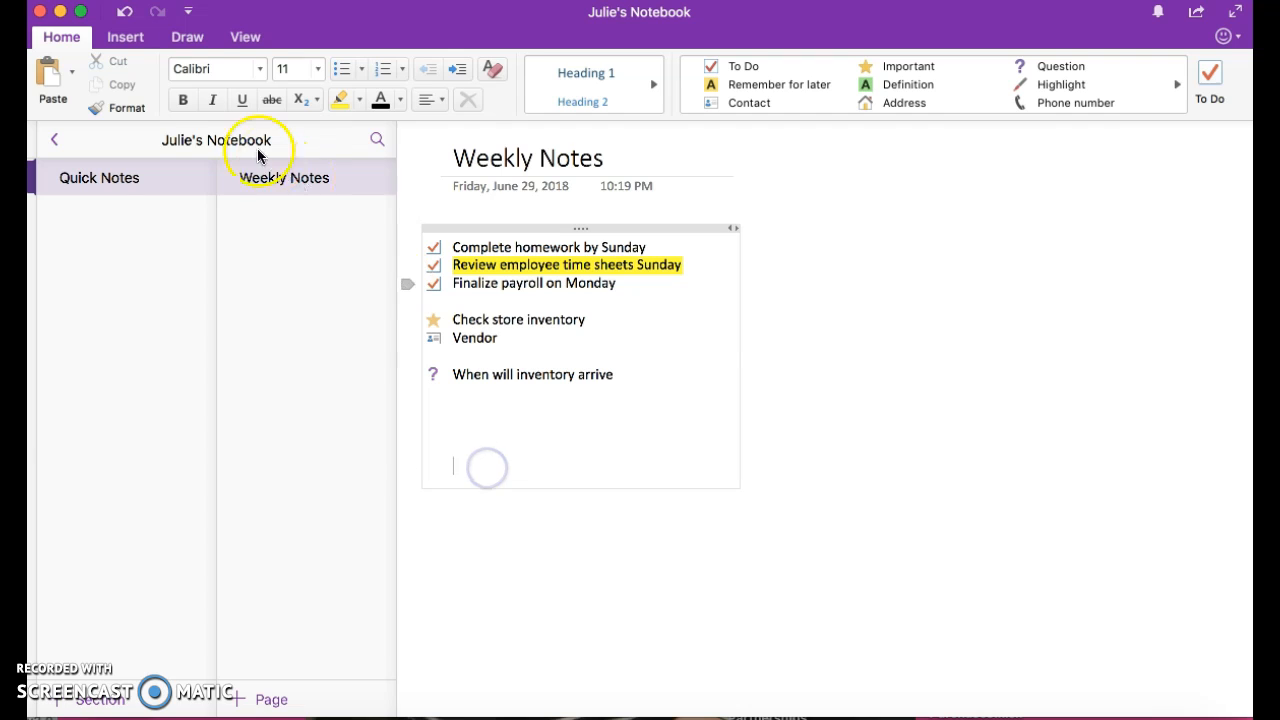
# Record a short audio note about 10 seconds long below the inventory question, and stop the recording
pyautogui.click(126, 37)
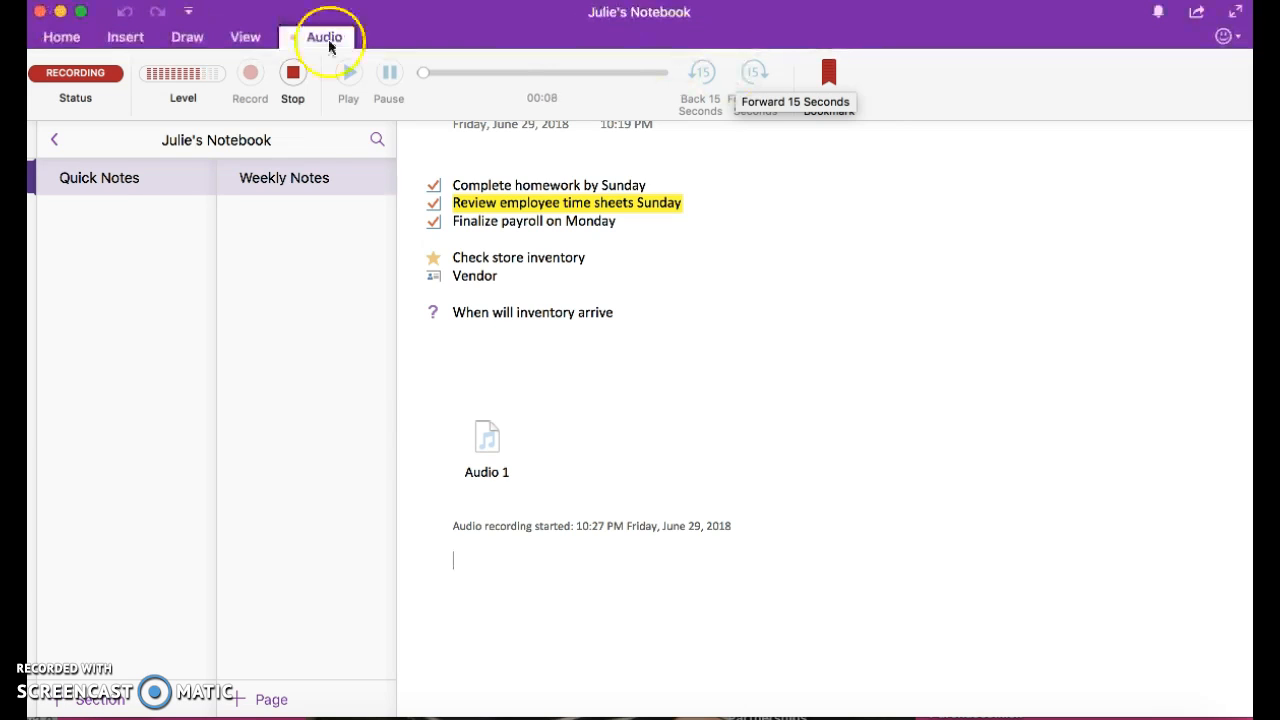
pyautogui.click(292, 73)
# Play back the recorded audio note at a raised system volume
pyautogui.click(492, 434)
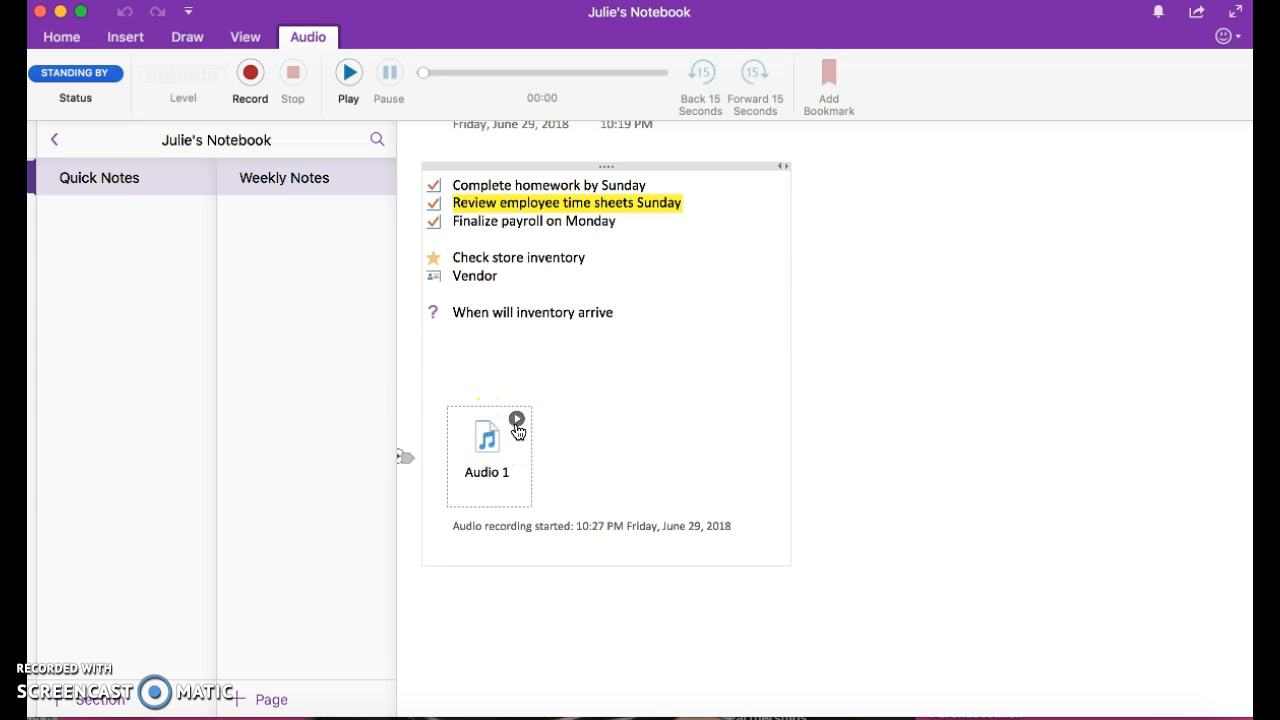
pyautogui.click(517, 421)
pyautogui.press('XF86AudioRaiseVolume')
pyautogui.press('XF86AudioRaiseVolume')
pyautogui.press('XF86AudioRaiseVolume')
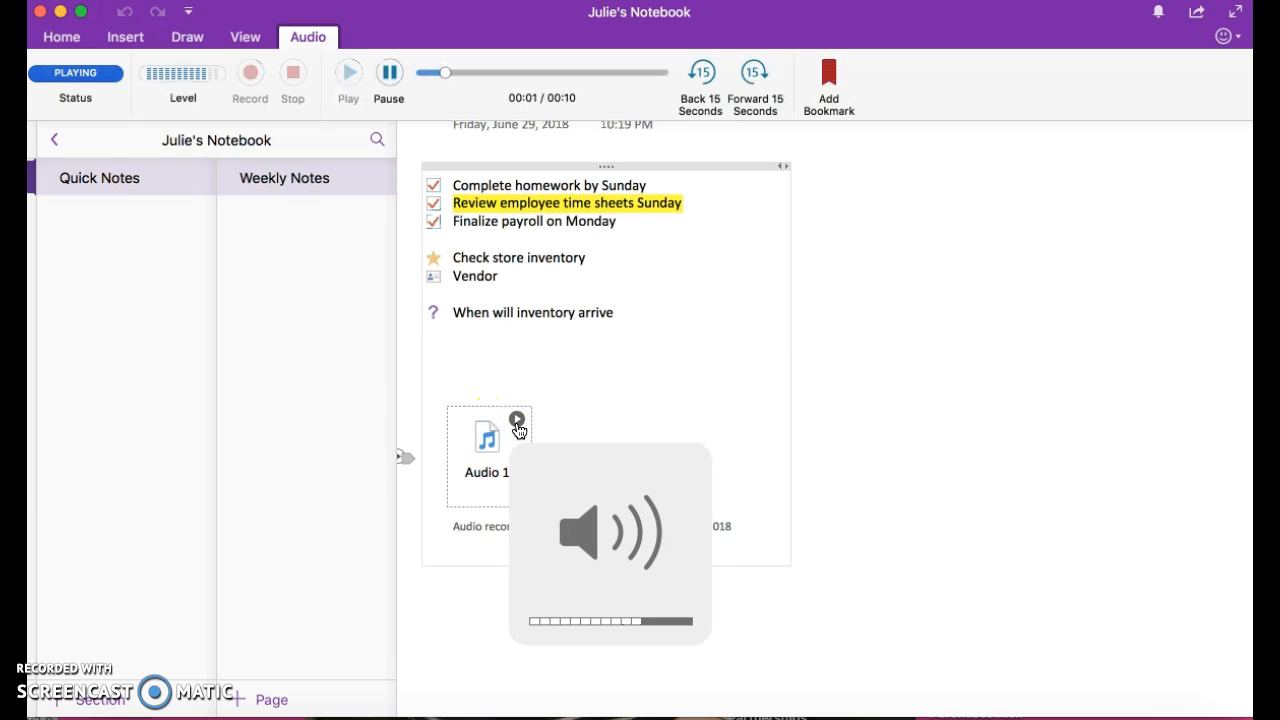
pyautogui.click(863, 337)
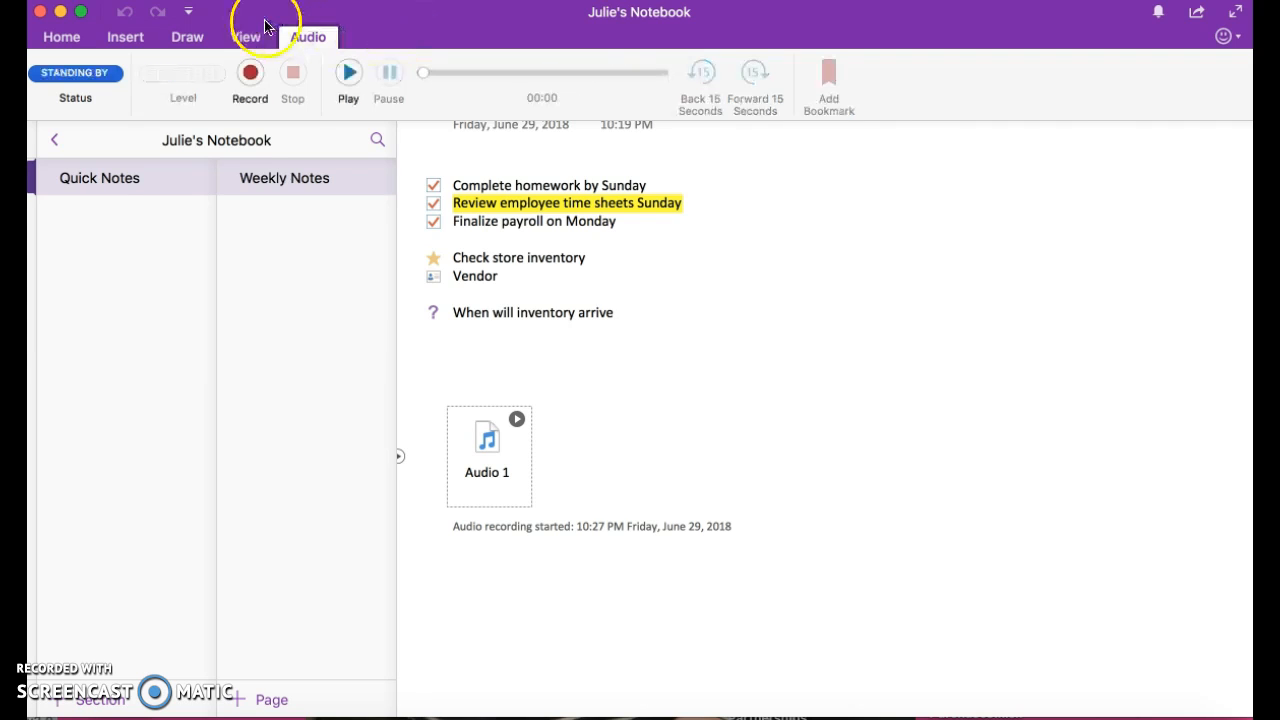
# Mark the word "inventory" in the question line with the yellow 5 mm ink Highlighter
pyautogui.click(190, 37)
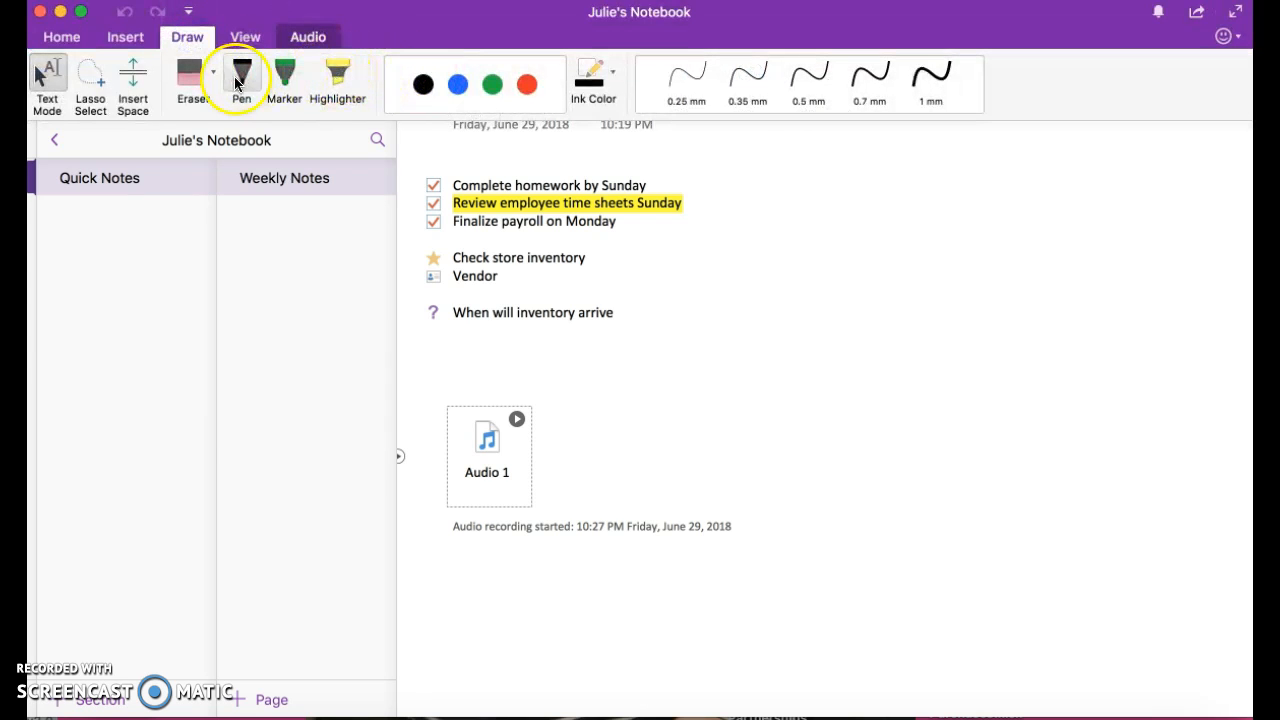
pyautogui.click(340, 73)
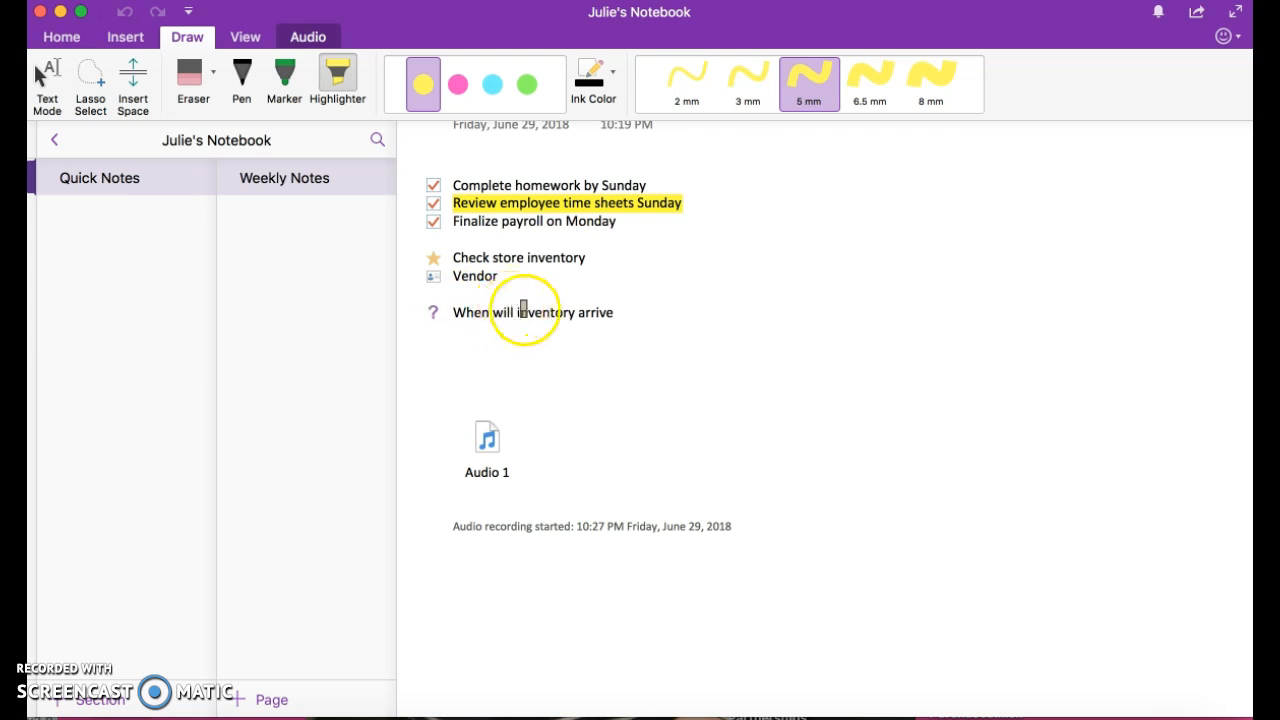
pyautogui.moveTo(517, 312); pyautogui.dragTo(576, 312)
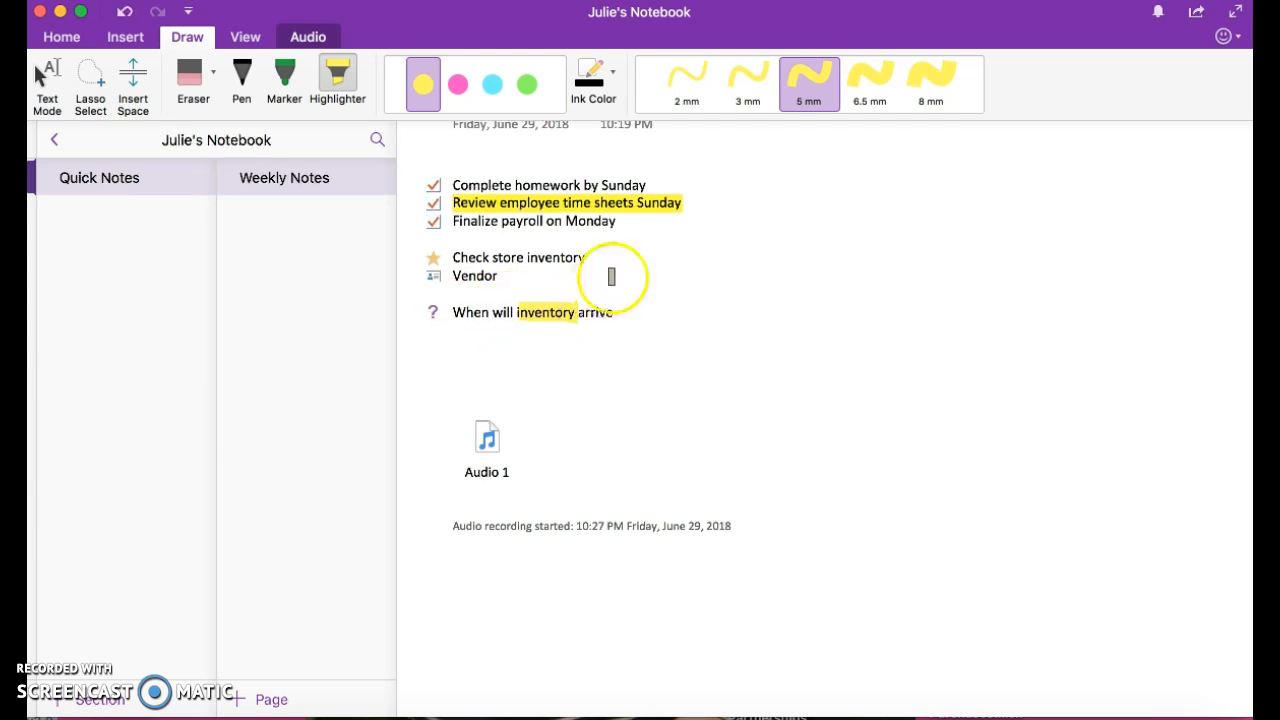
# Handwrite the author's first name with the black 0.5 mm Pen in the blank area beside the notes, and return to text mode
pyautogui.click(245, 75)
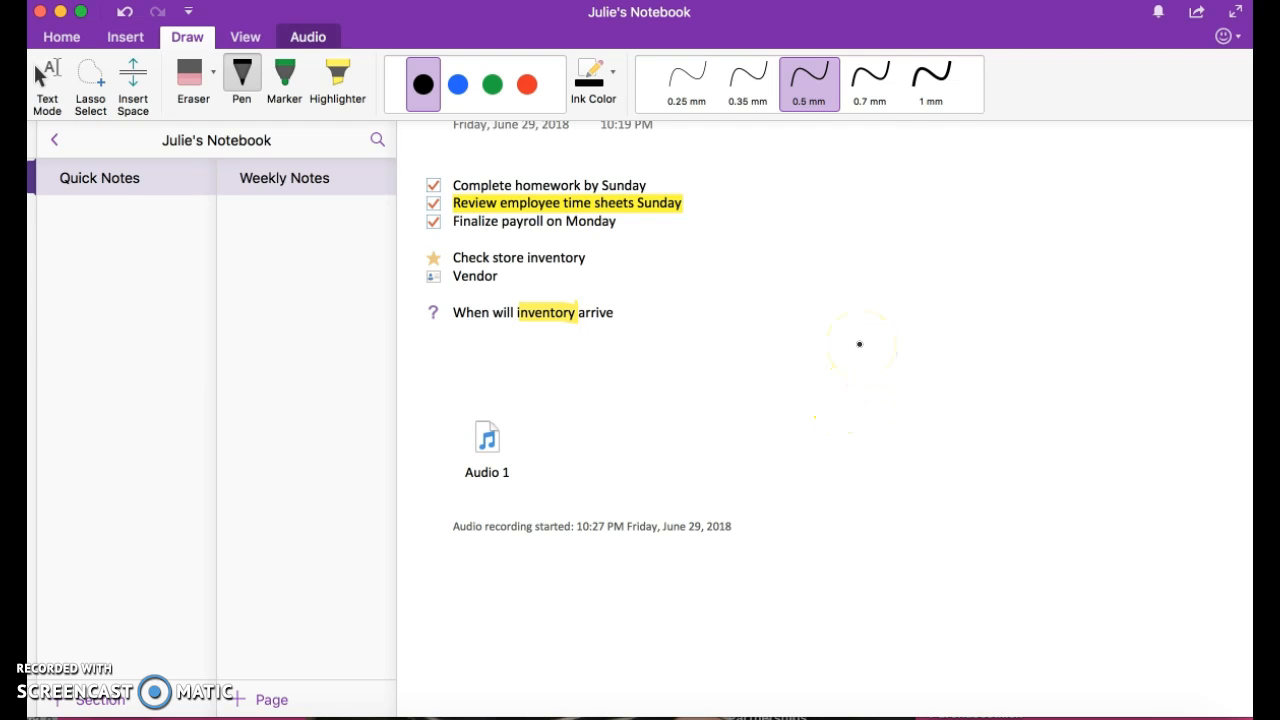
pyautogui.moveTo(859, 348)
pyautogui.mouseDown()
pyautogui.moveTo(854, 486)
pyautogui.moveTo(914, 311)
pyautogui.moveTo(952, 403)
pyautogui.mouseUp()
pyautogui.click(946, 372)
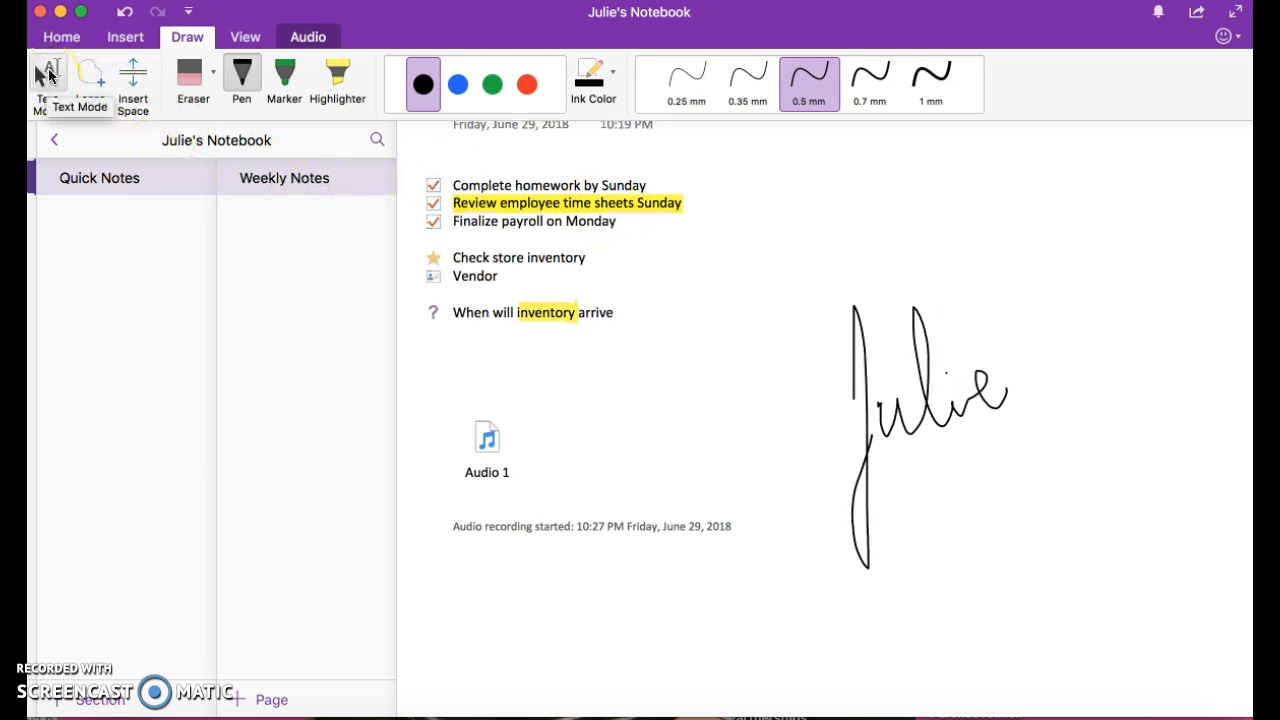
pyautogui.click(47, 74)
pyautogui.click(48, 74)
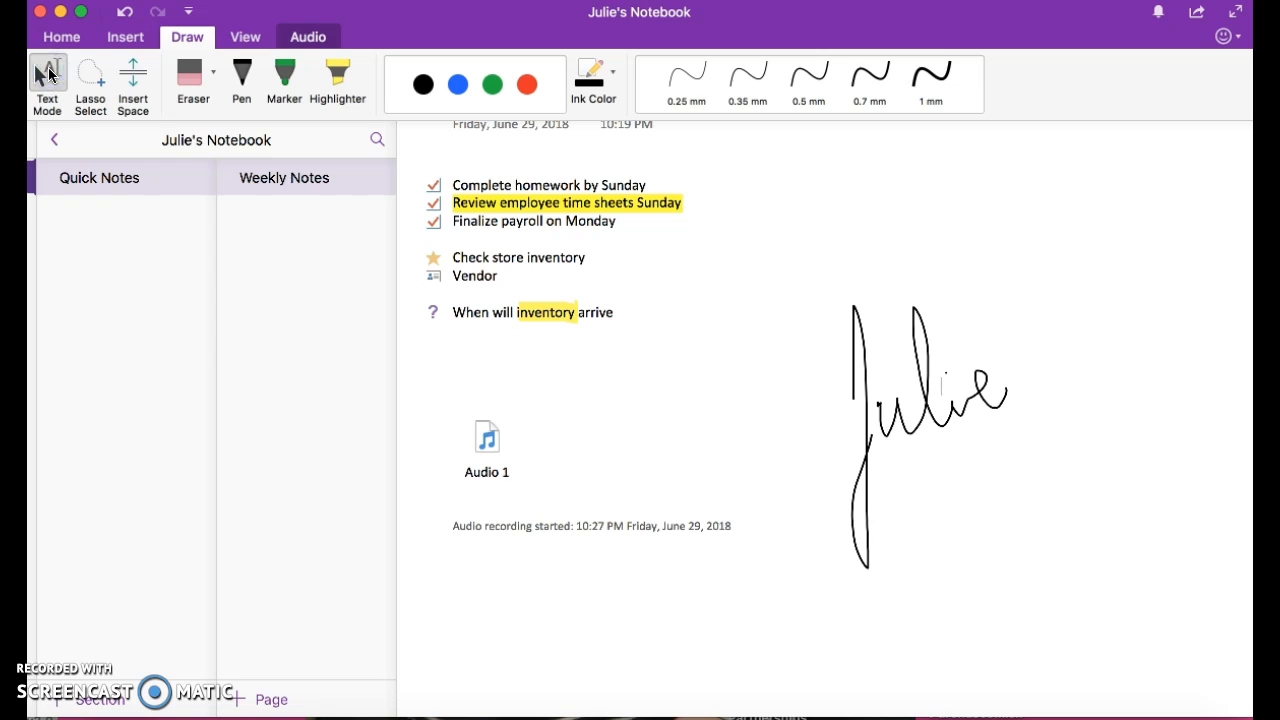
# Try to insert vertical space on the page below the audio note with Insert Space
pyautogui.click(134, 70)
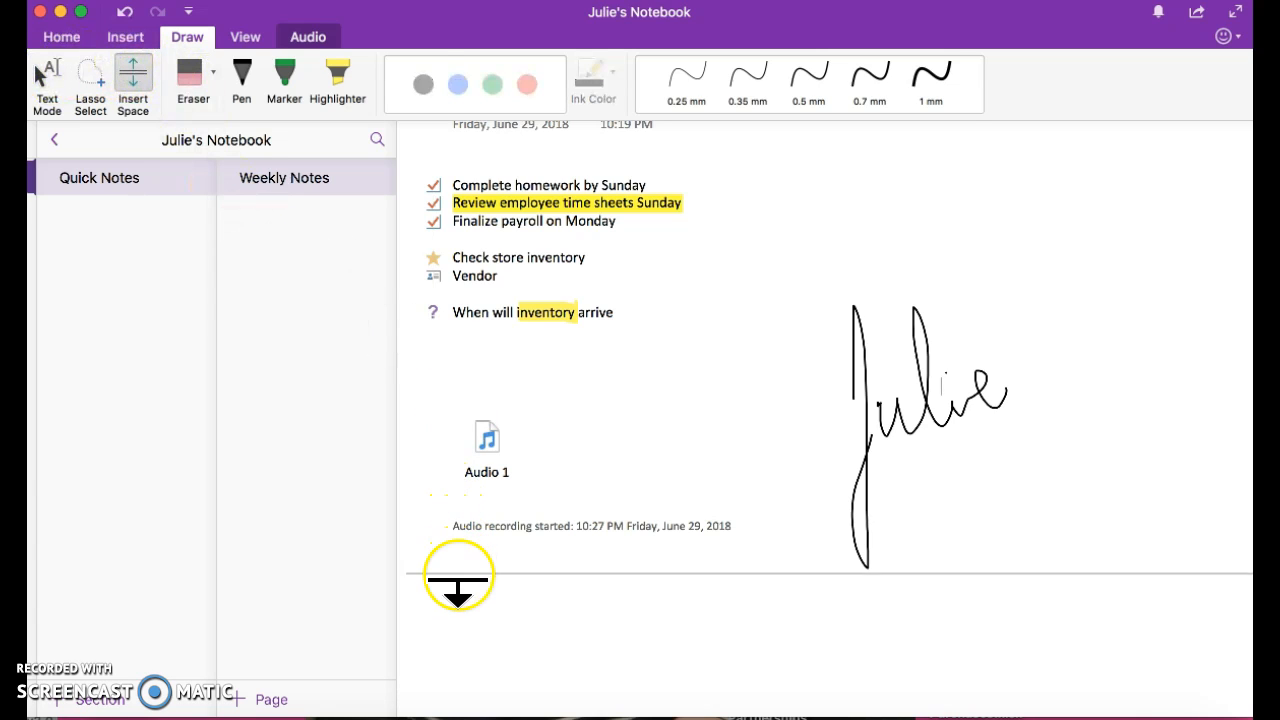
pyautogui.click(463, 574)
pyautogui.moveTo(480, 579); pyautogui.dragTo(503, 559)
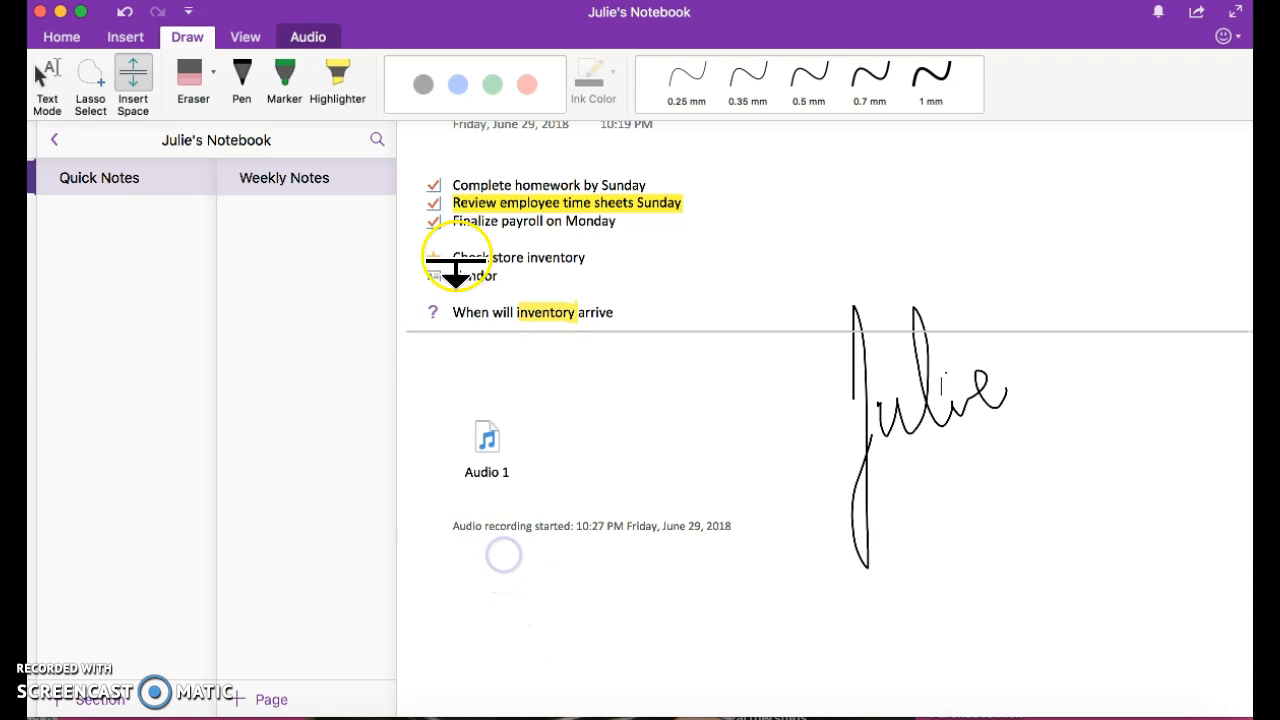
pyautogui.moveTo(429, 591); pyautogui.dragTo(417, 285)
pyautogui.click(247, 36)
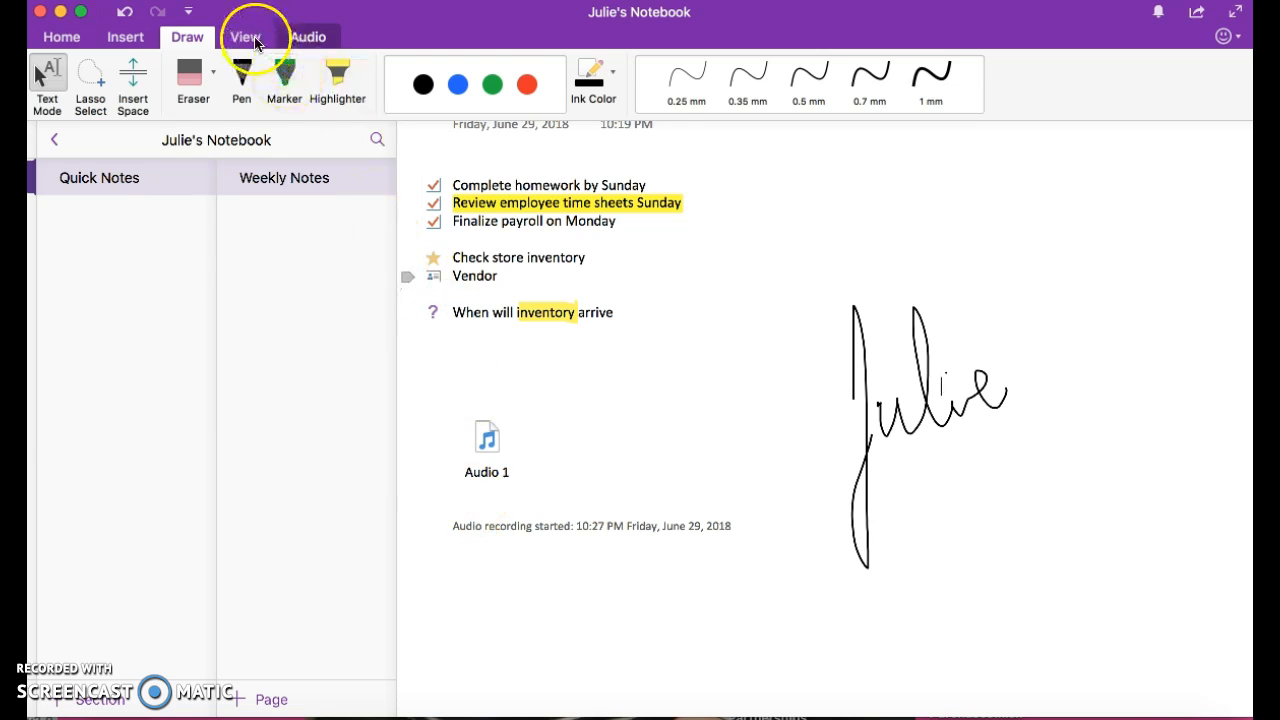
pyautogui.click(565, 100)
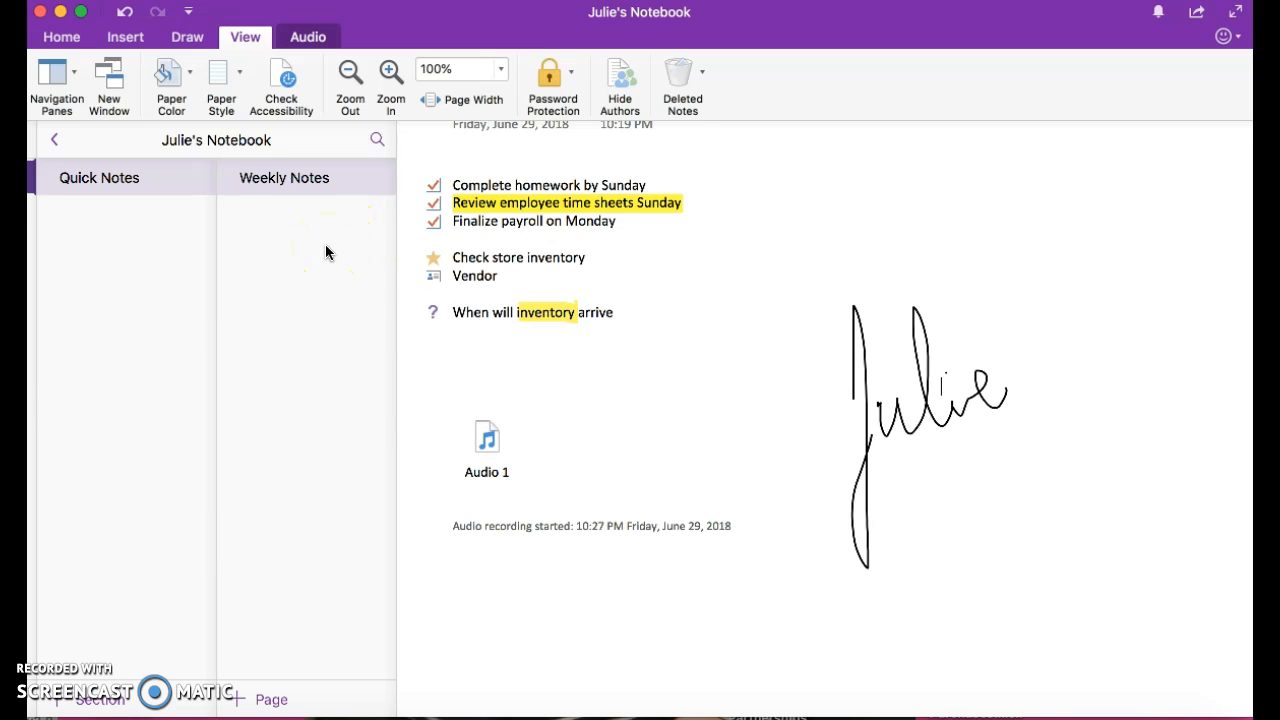
pyautogui.scroll(3, 700, 320)
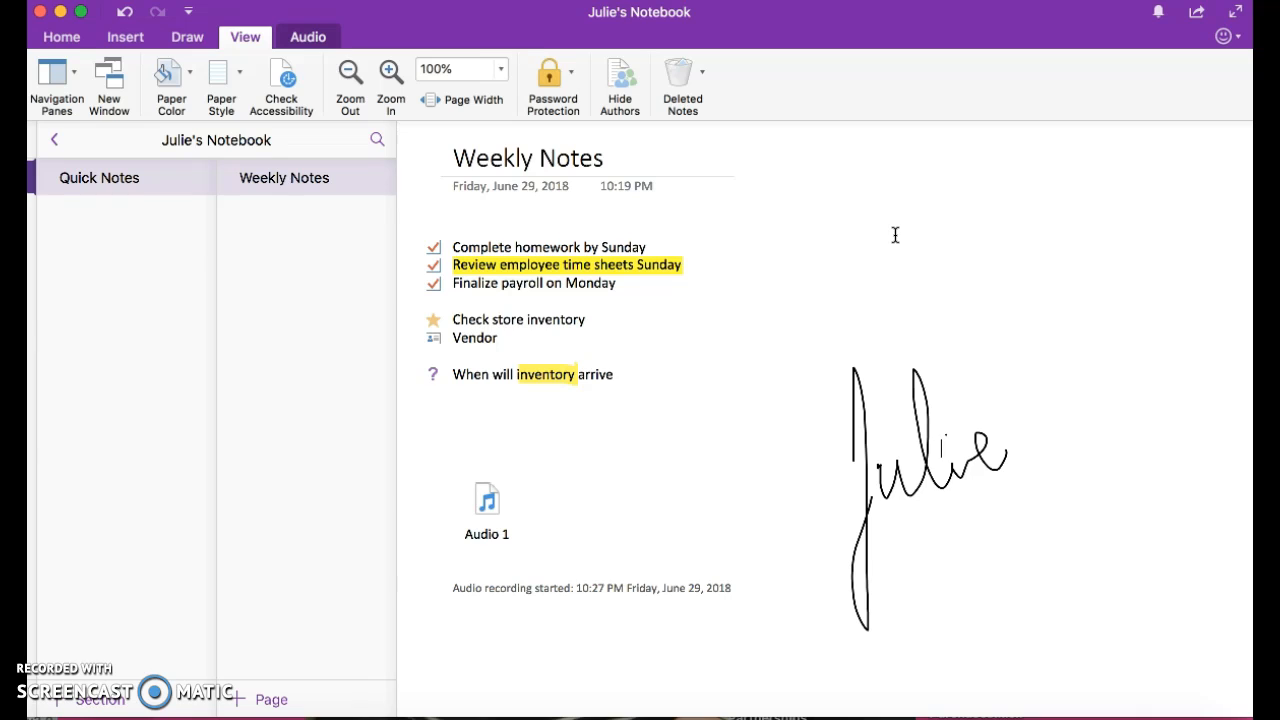
pyautogui.click(585, 283)
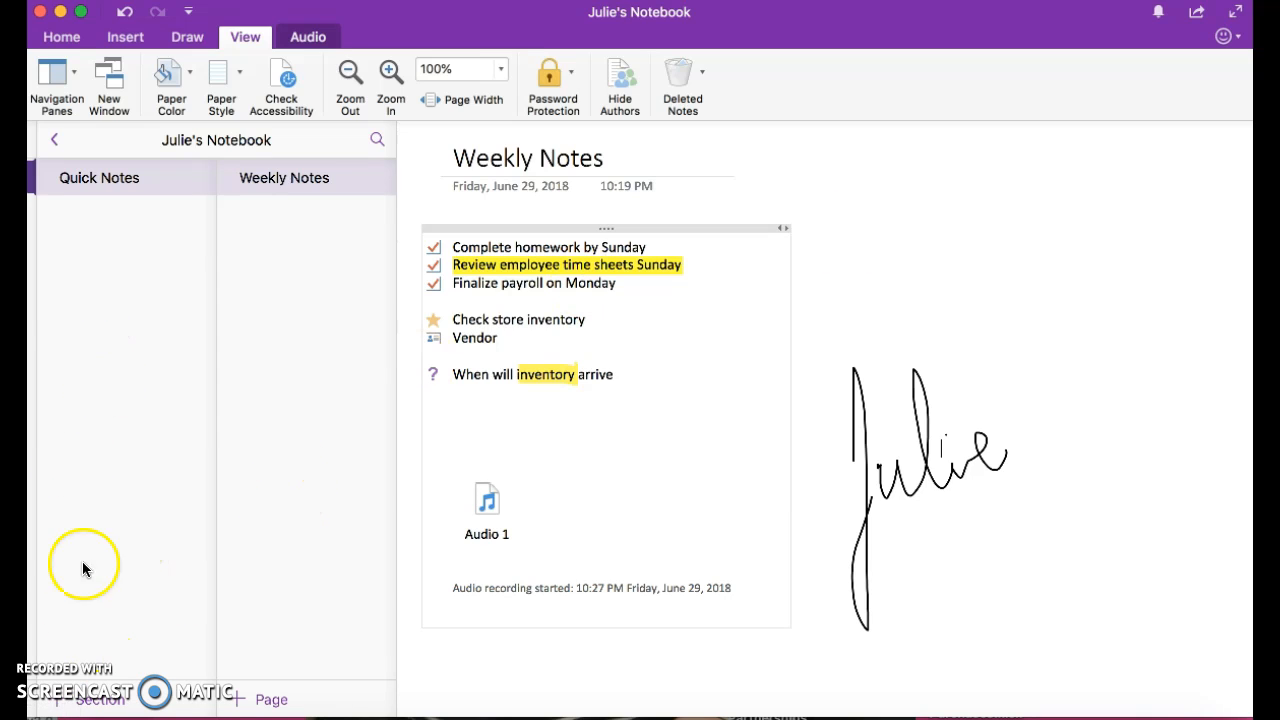